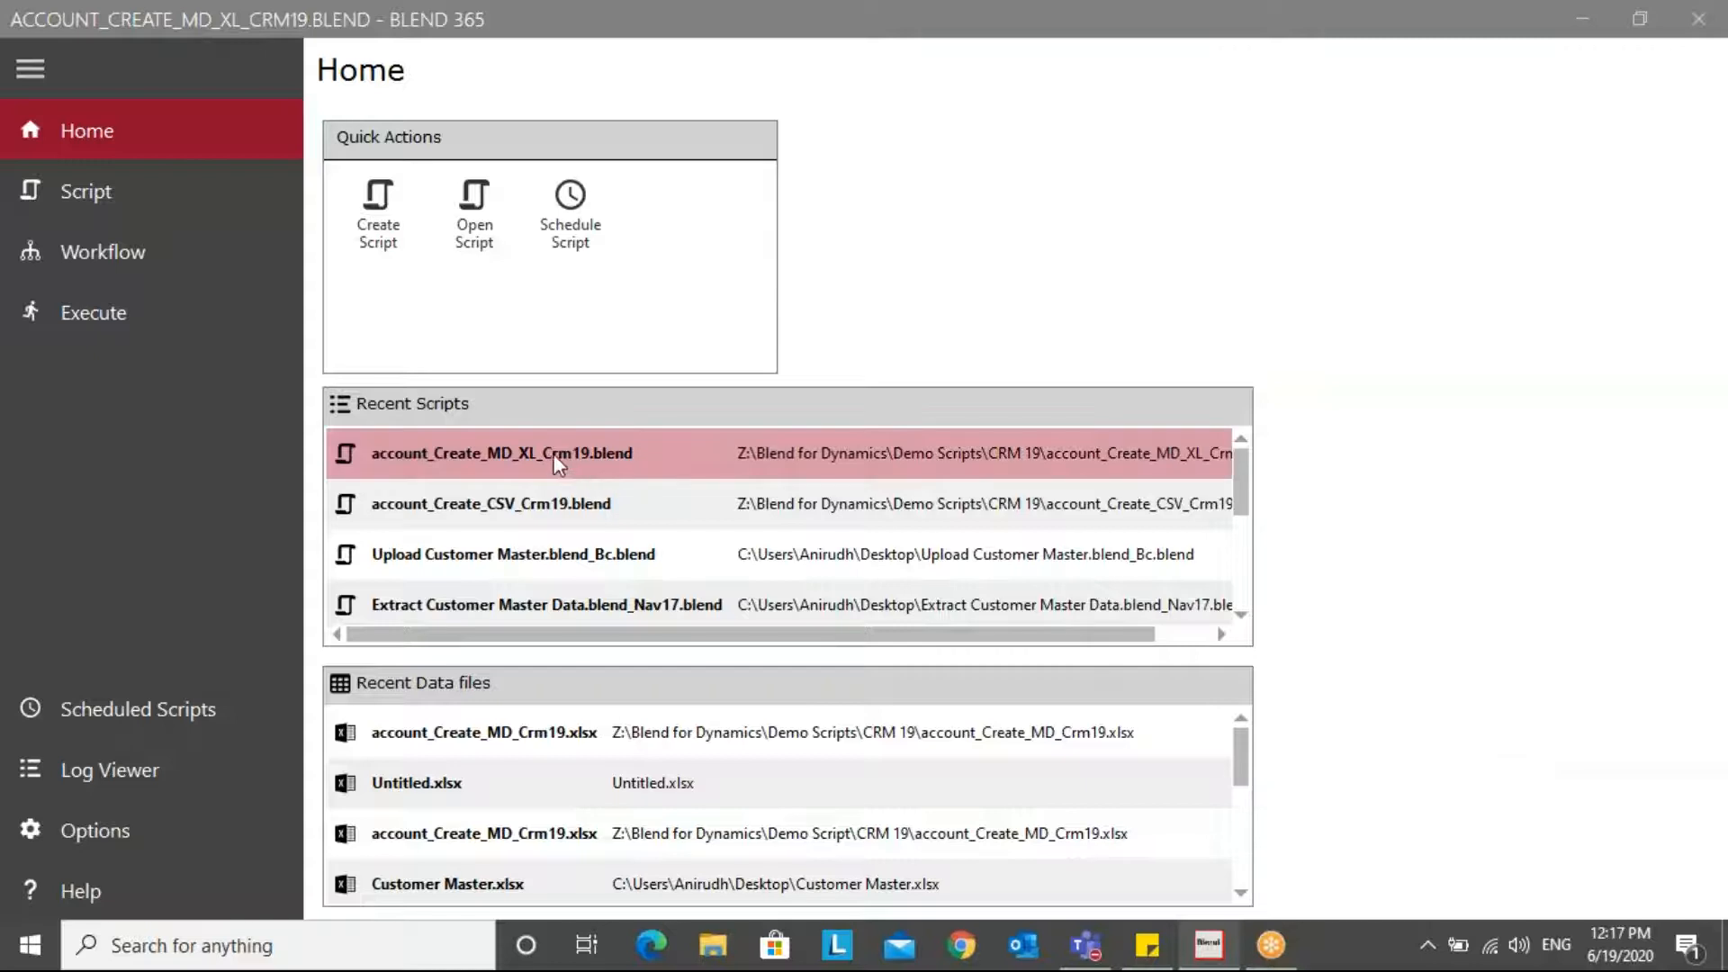
Open the recent script account_Create_MD_XL_Crm19.blend and review the field mappings of the account master and contact detail objects.
{"action": "left_click", "coordinate": [666, 457]}
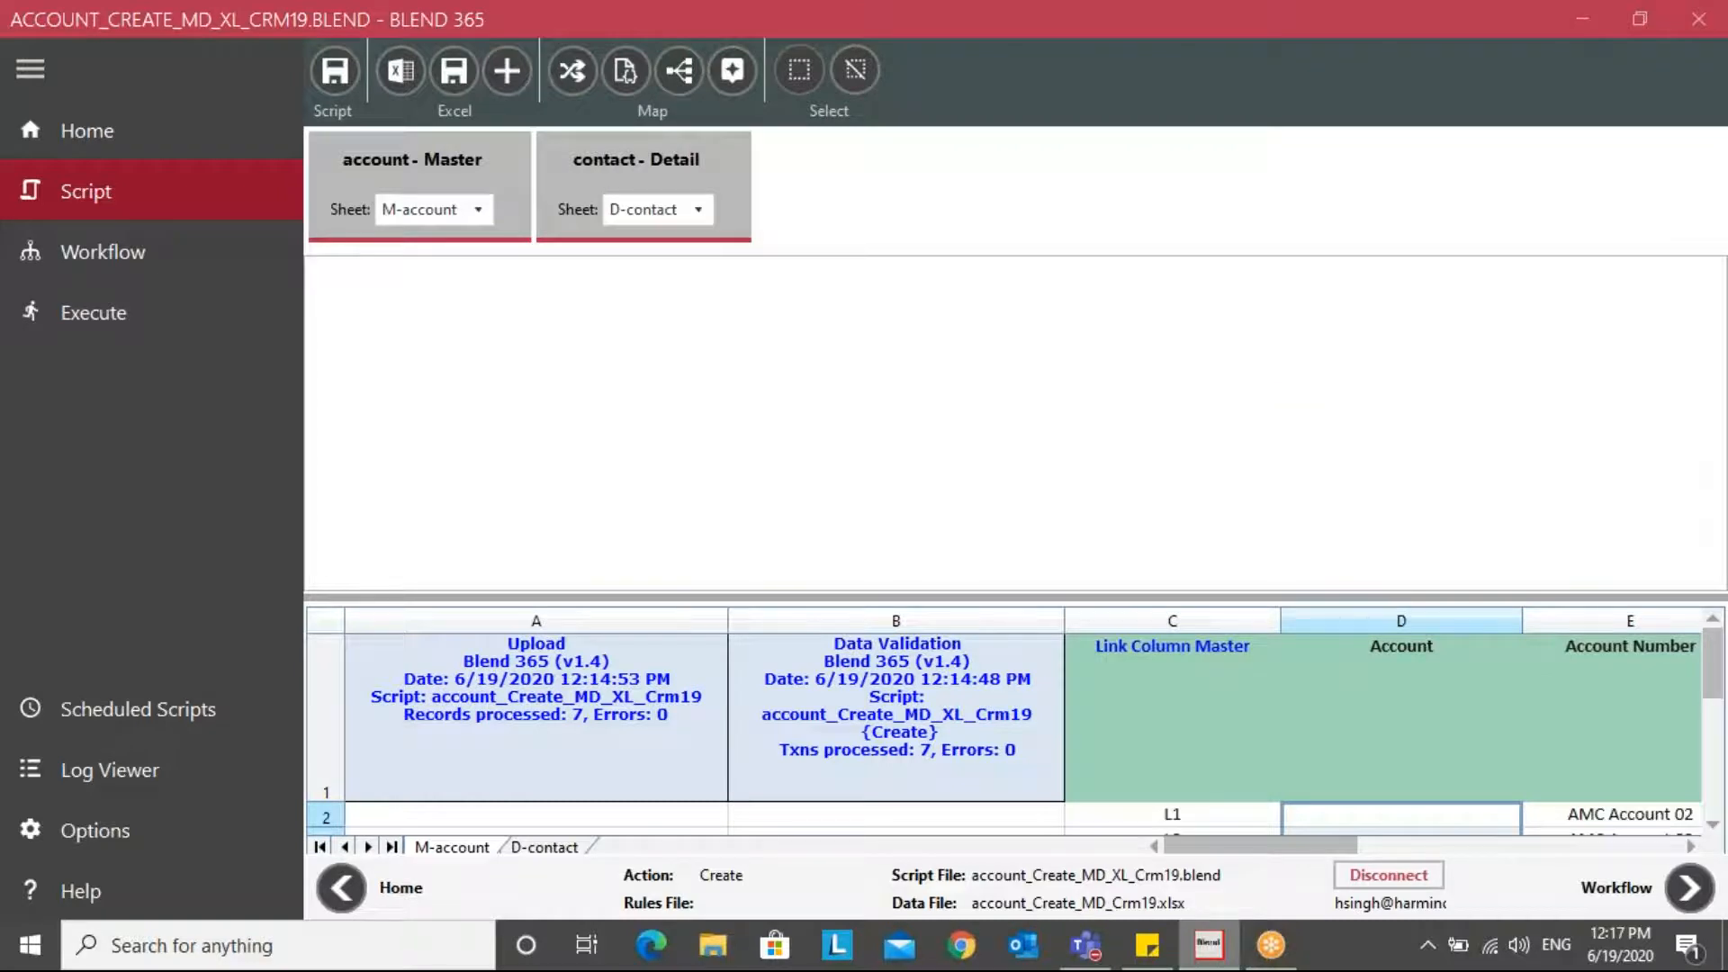
{"action": "left_click", "coordinate": [355, 158]}
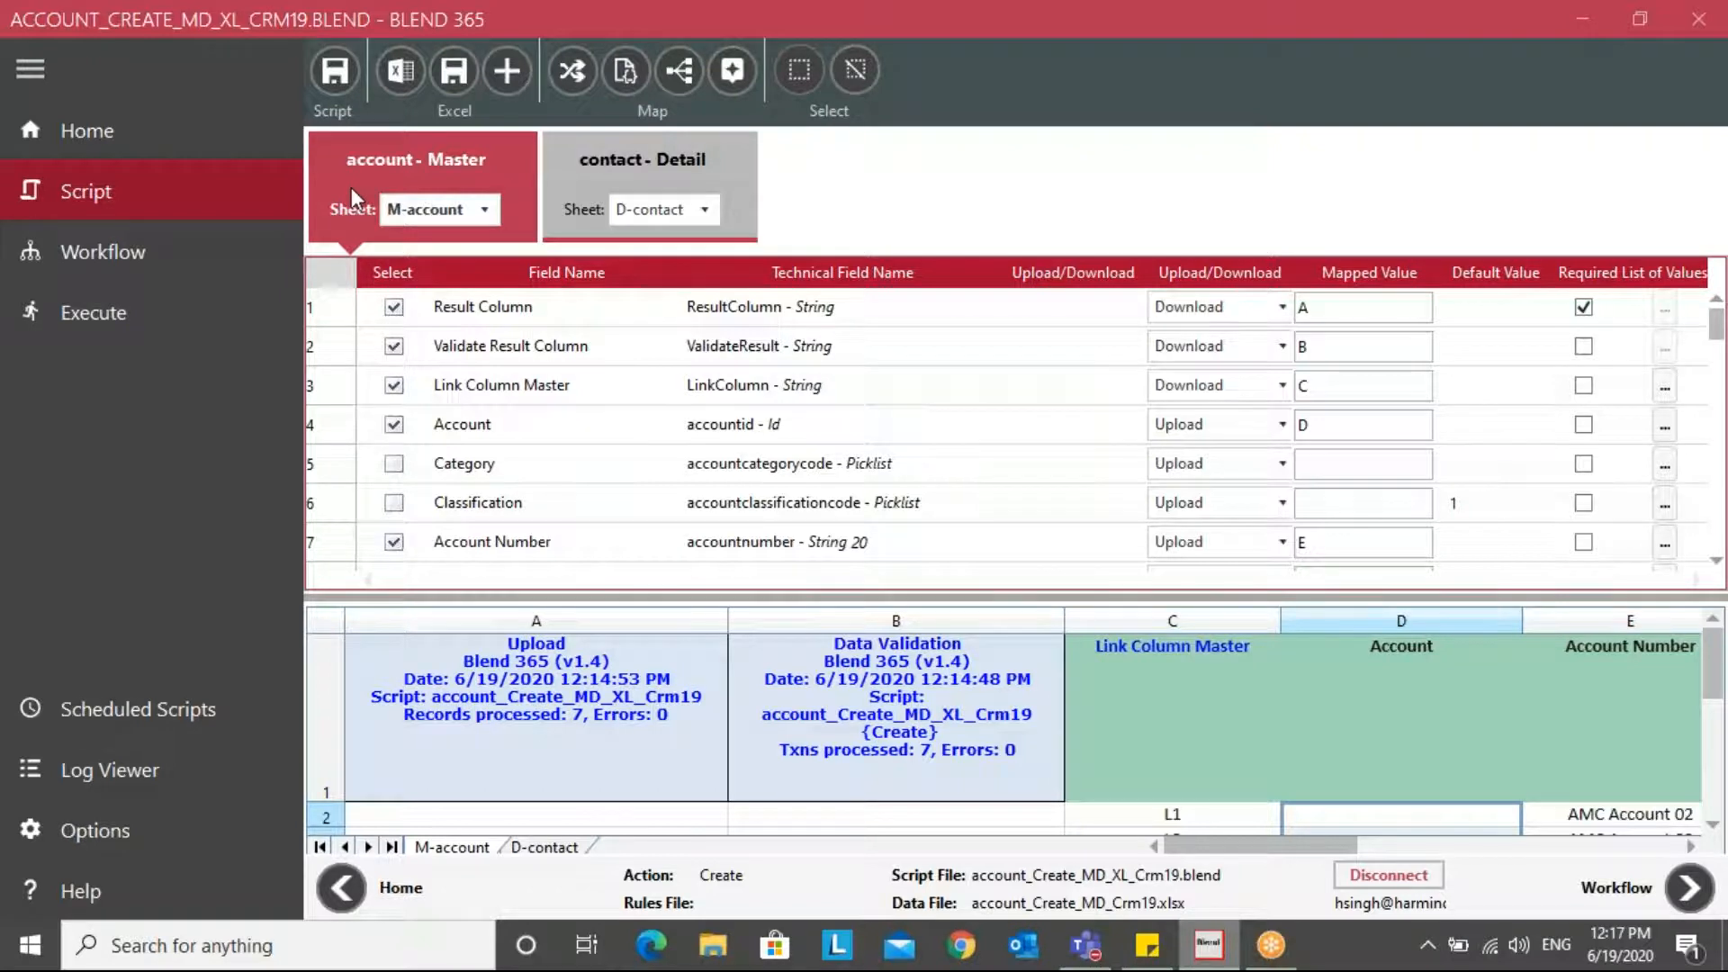
{"action": "left_click", "coordinate": [568, 151]}
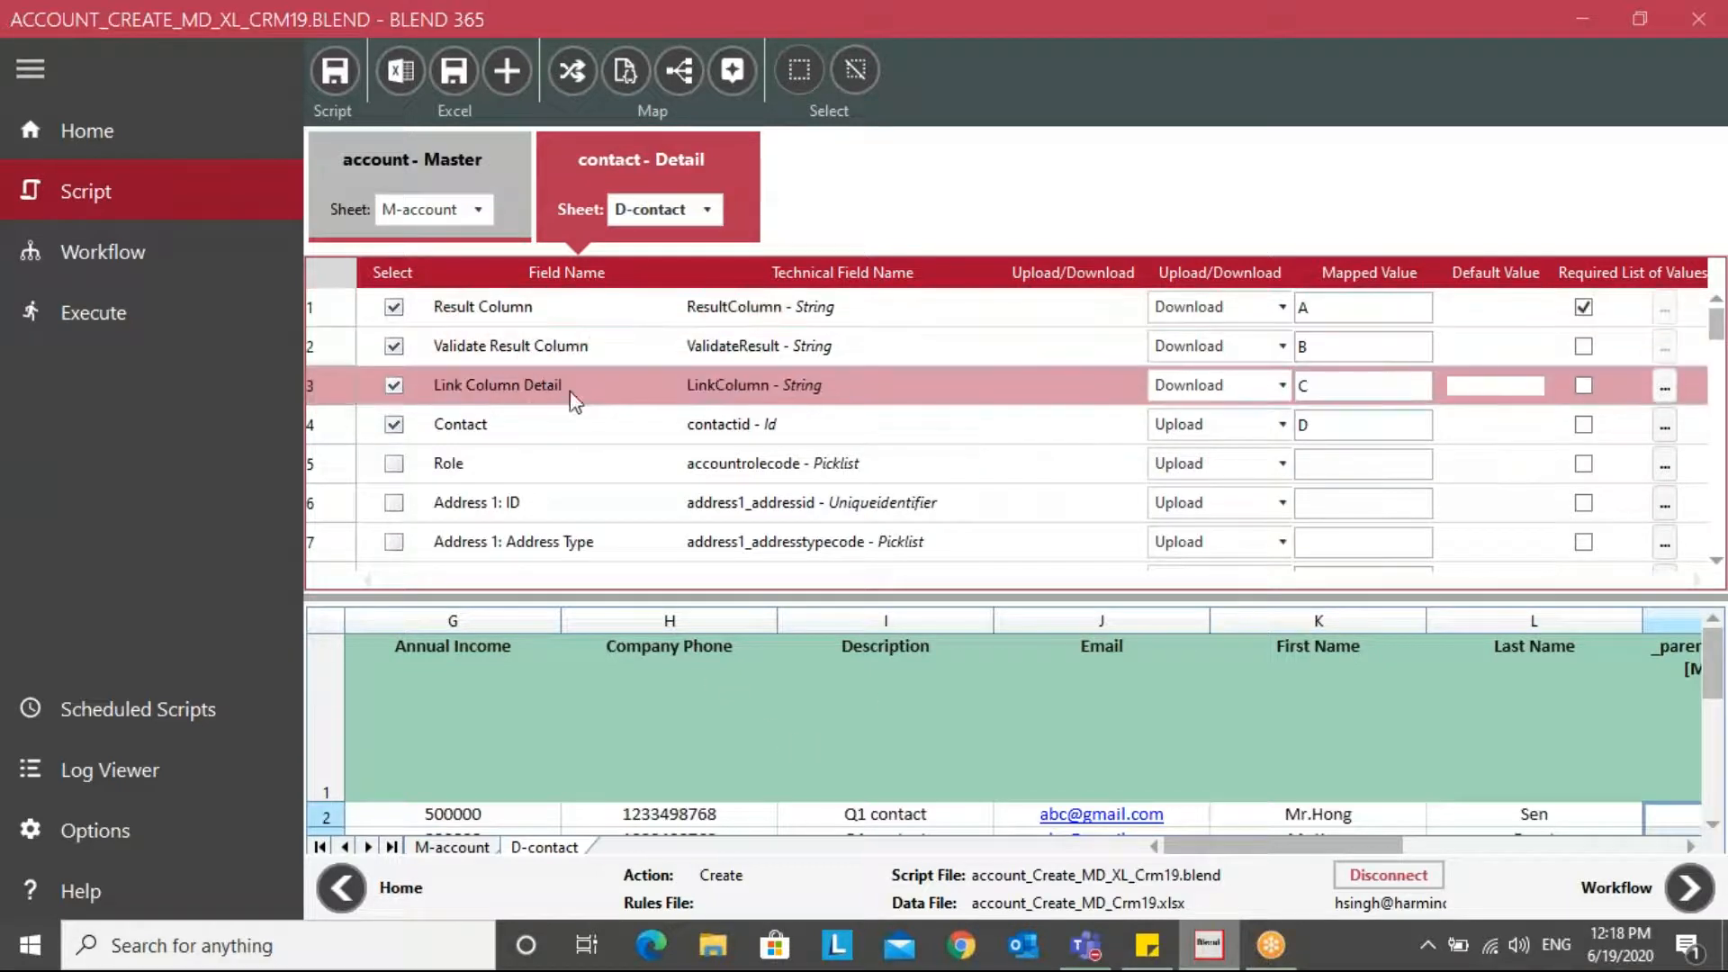
{"action": "scroll", "coordinate": [579, 402], "scroll_direction": "down", "scroll_amount": 9}
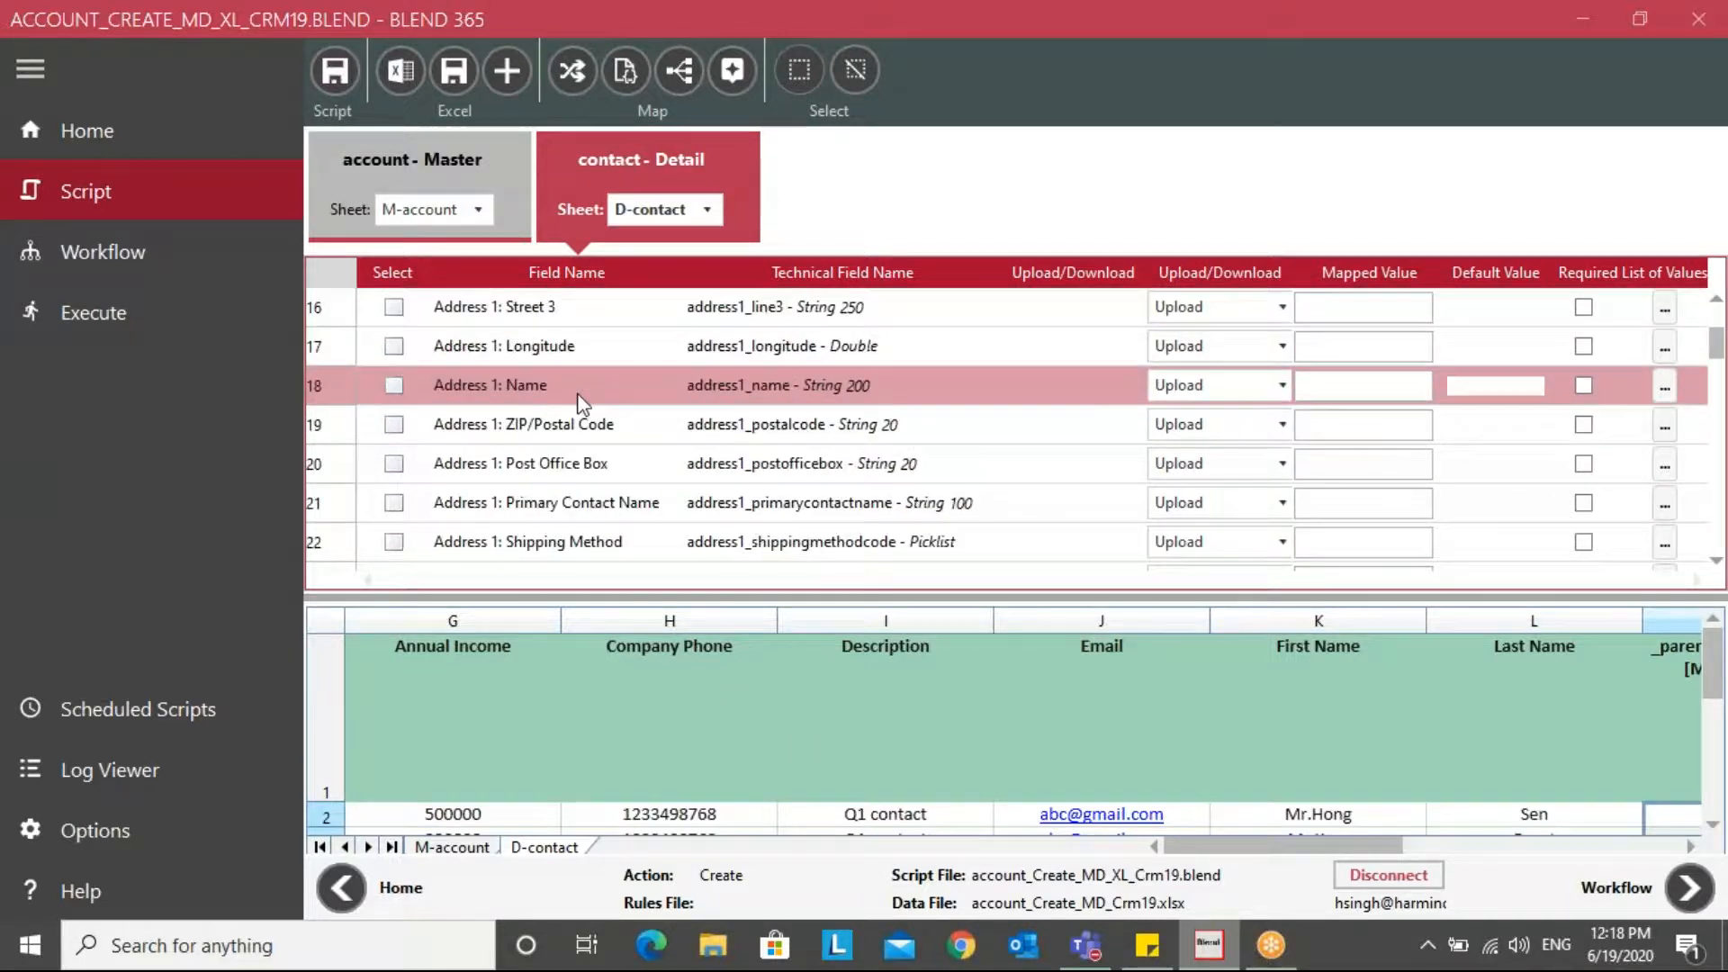
{"action": "scroll", "coordinate": [579, 403], "scroll_direction": "down", "scroll_amount": 4}
{"action": "scroll", "coordinate": [580, 402], "scroll_direction": "down", "scroll_amount": 2}
{"action": "left_click", "coordinate": [386, 198]}
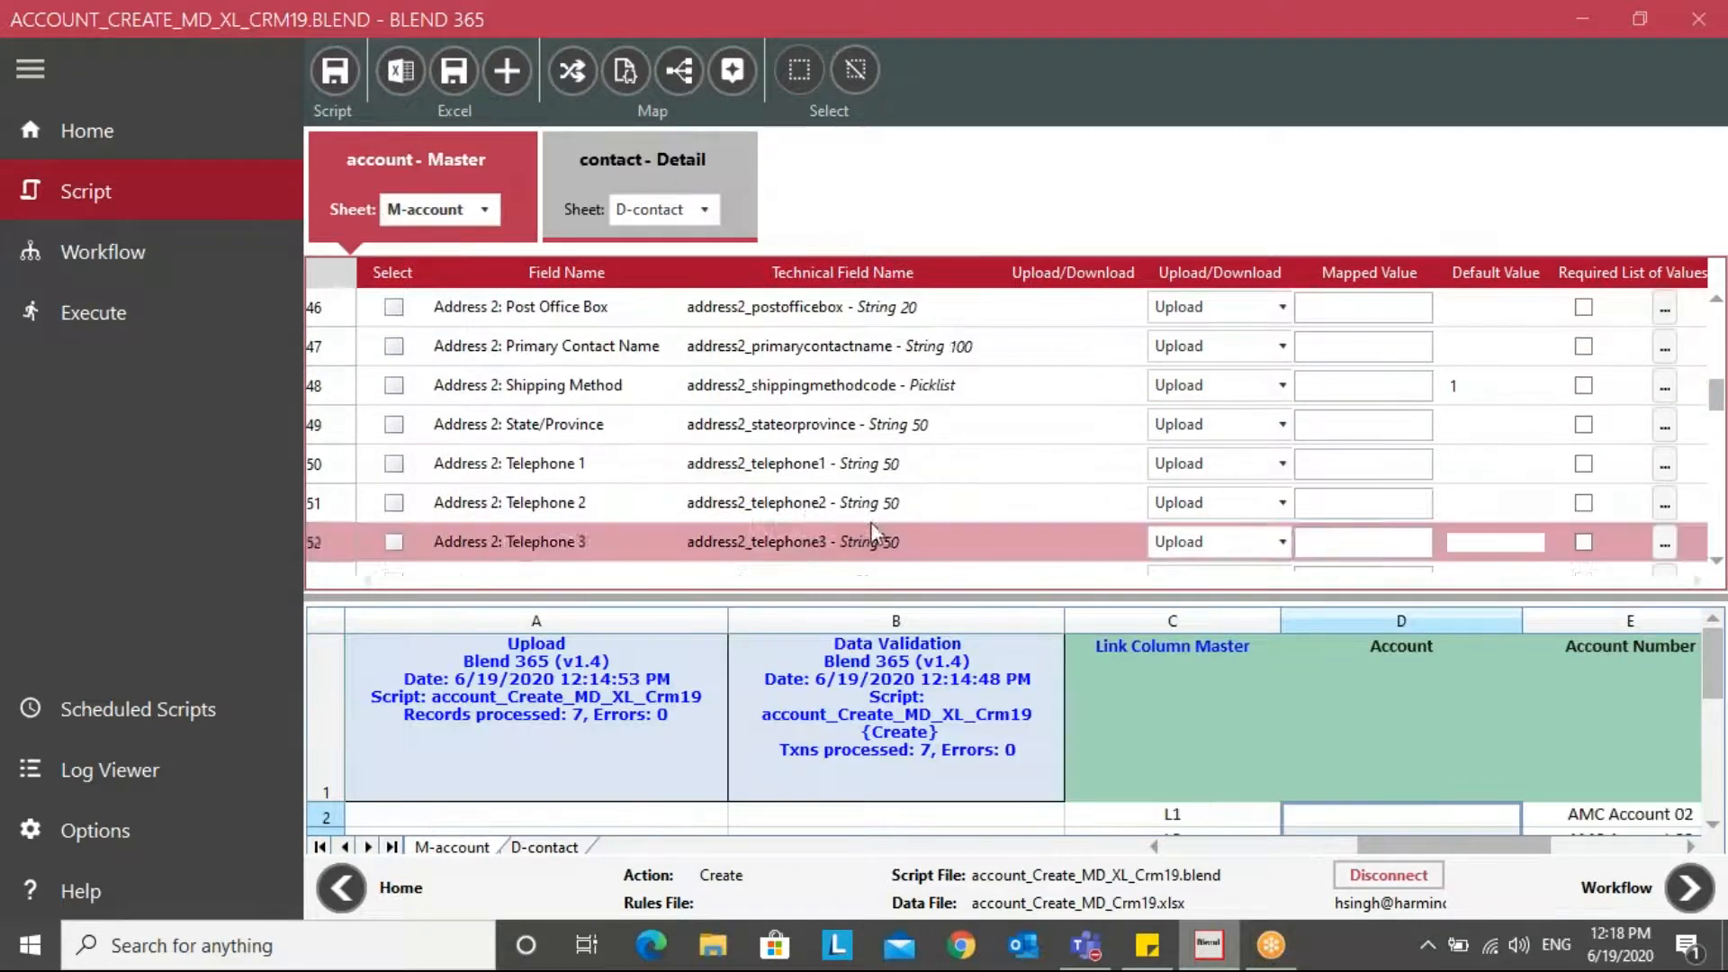
{"action": "scroll", "coordinate": [772, 434], "scroll_direction": "up", "scroll_amount": 13}
{"action": "scroll", "coordinate": [777, 440], "scroll_direction": "up", "scroll_amount": 1}
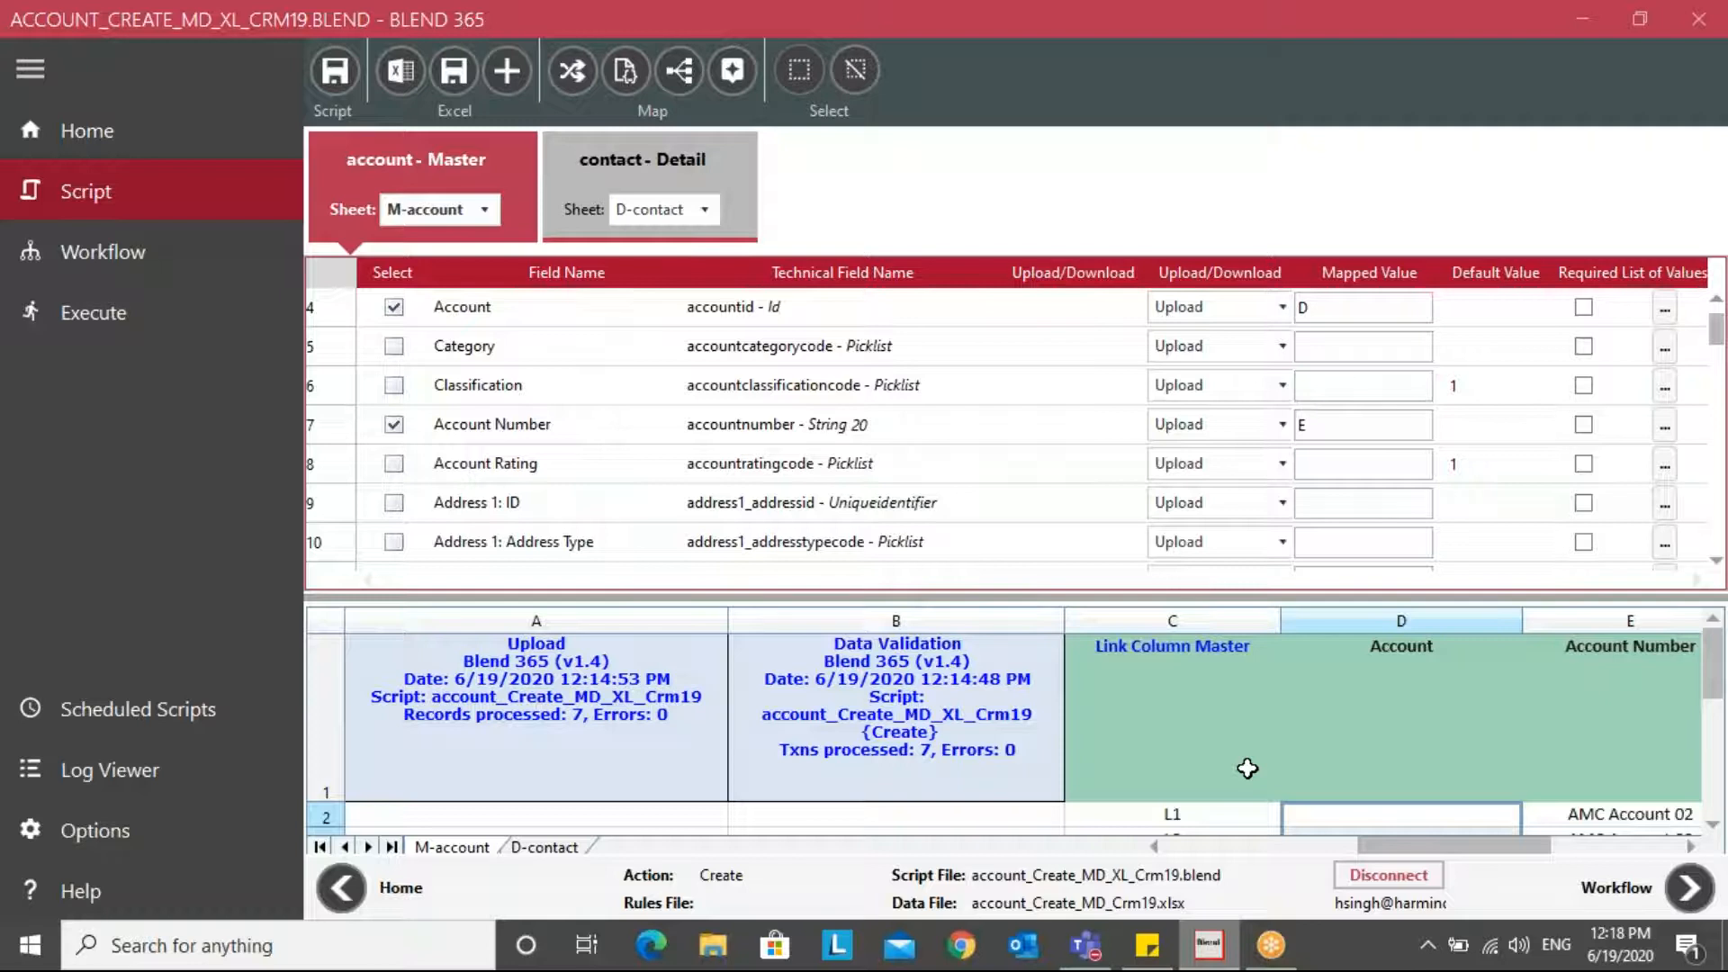
Proceed past the workflow to the Execute stage and open the data source file in a maximized Excel window without the Blend add-in pane.
{"action": "left_click", "coordinate": [1690, 890]}
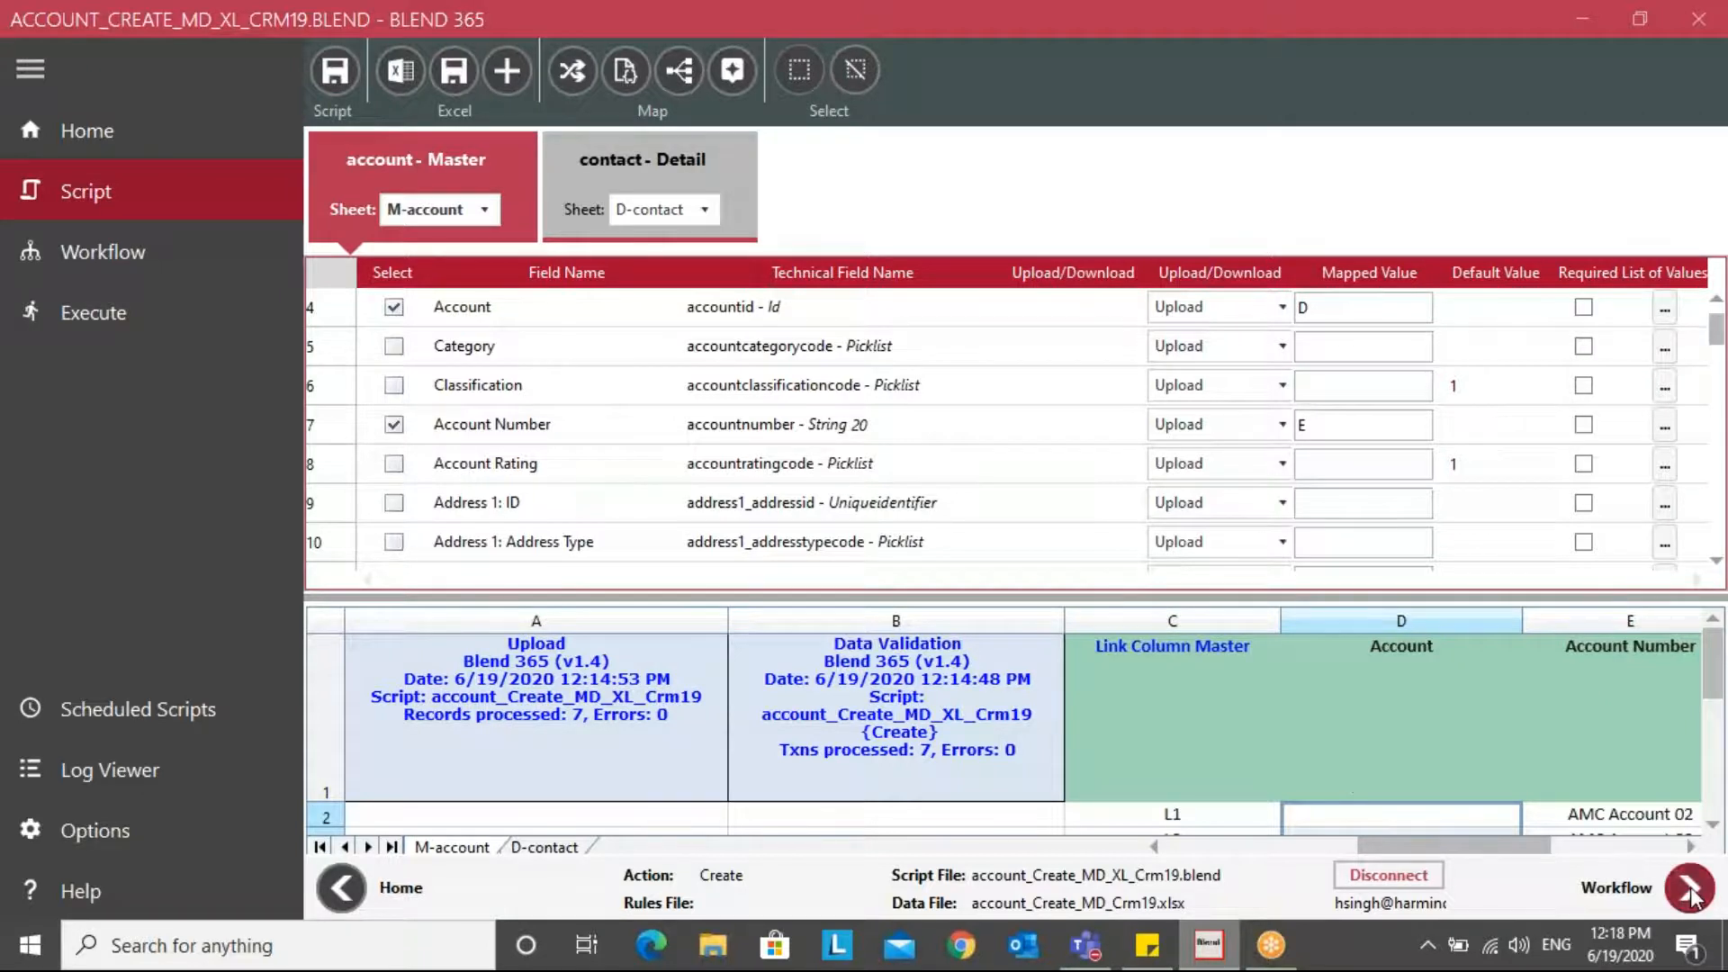
{"action": "left_click", "coordinate": [960, 560]}
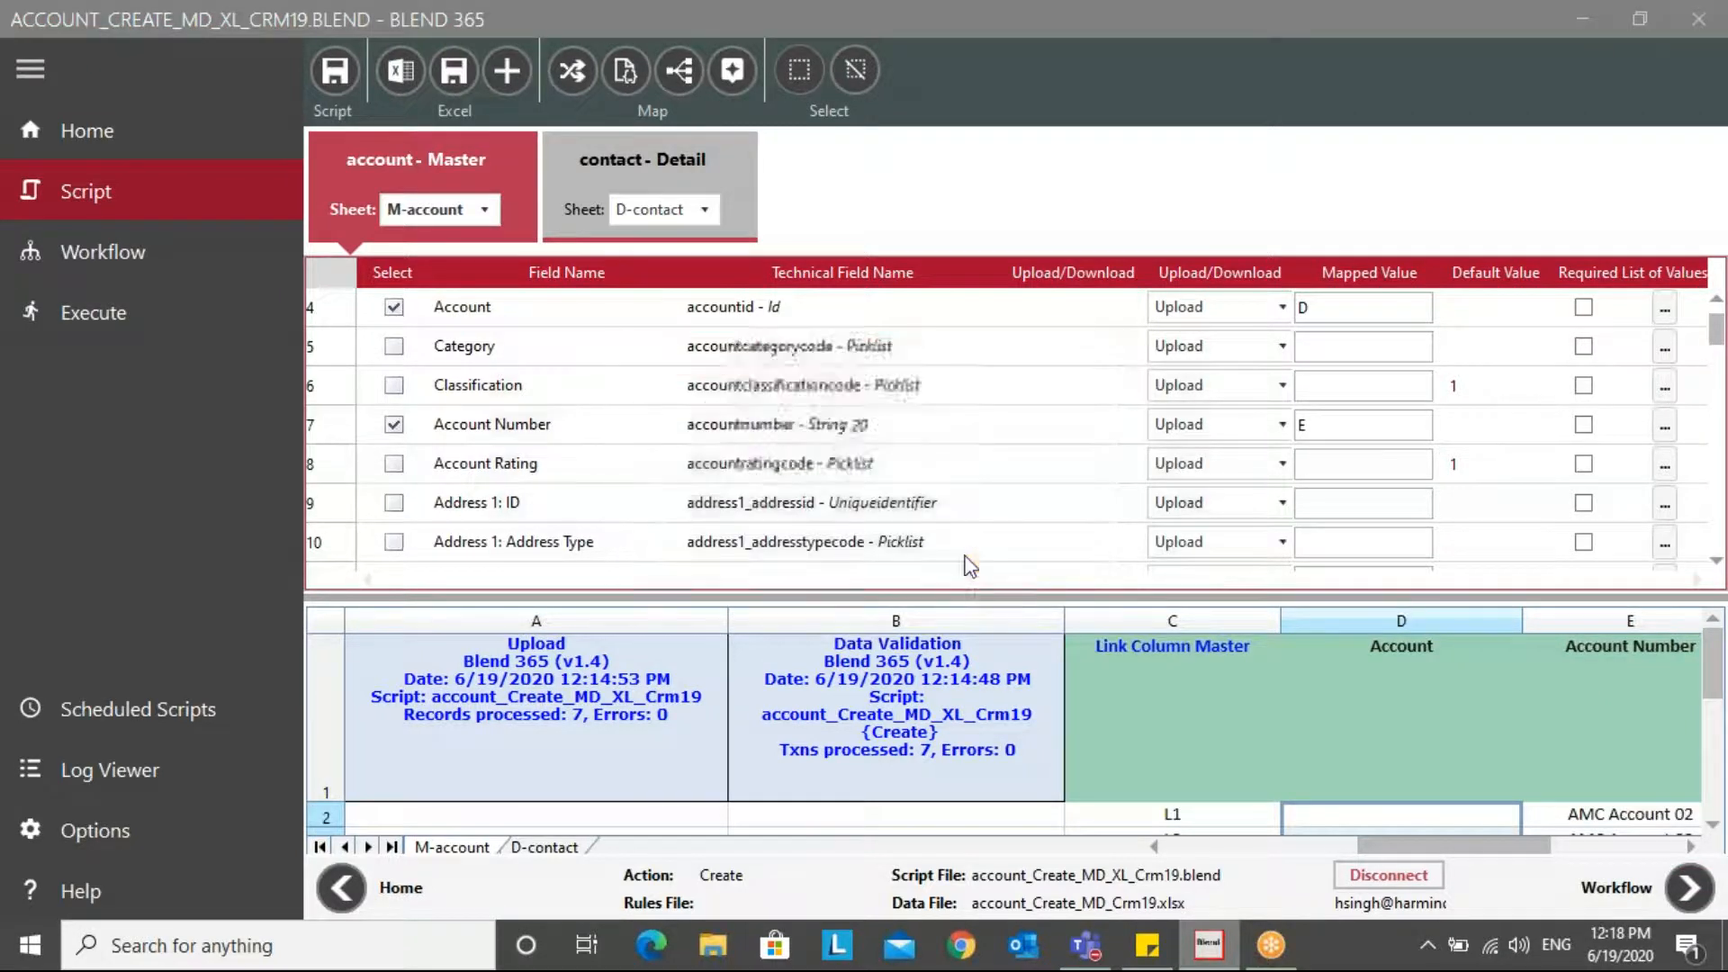
{"action": "left_click", "coordinate": [1689, 887]}
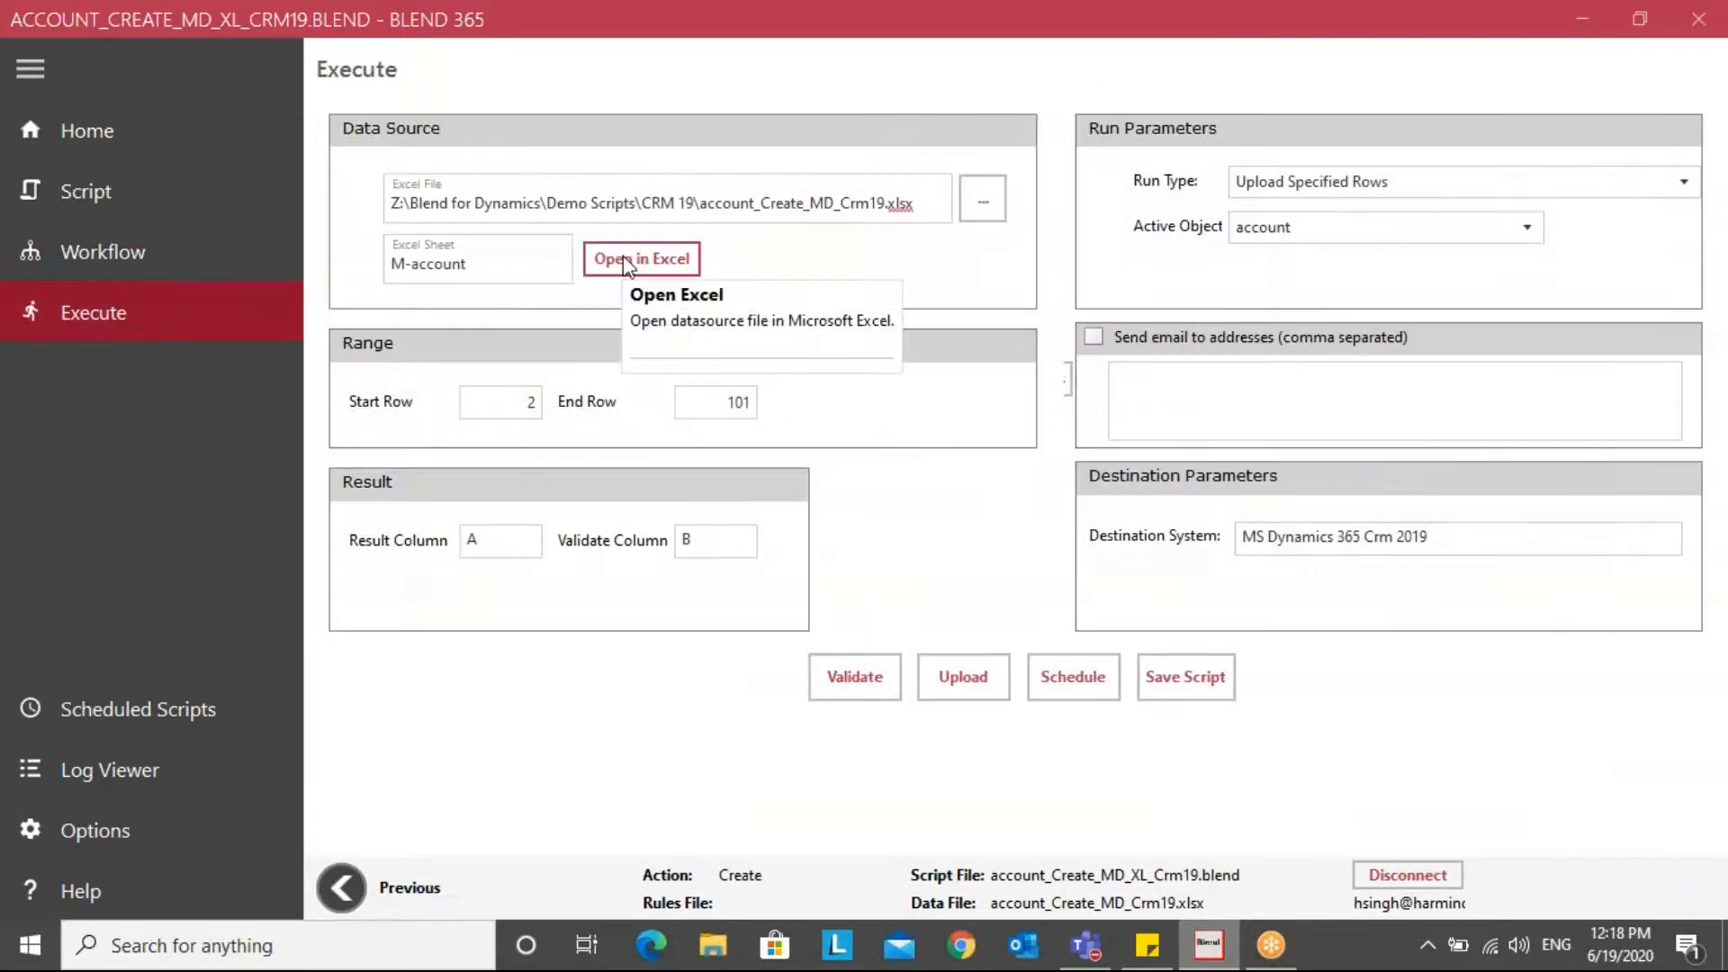
{"action": "left_click", "coordinate": [627, 263]}
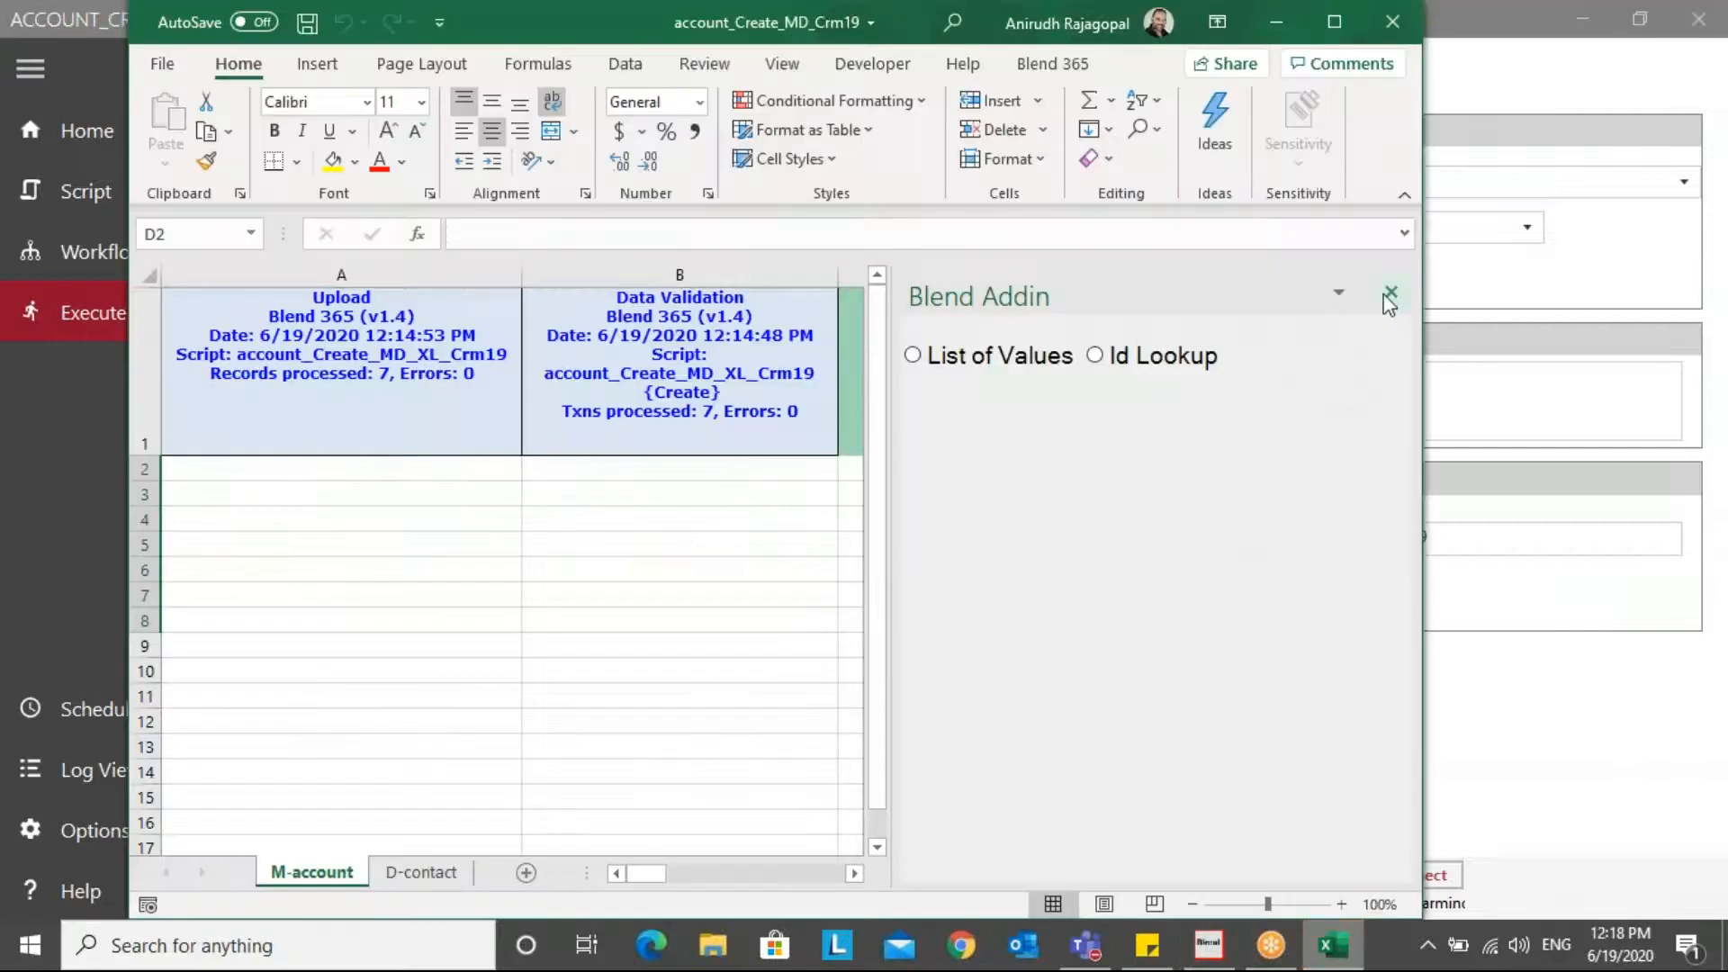
{"action": "left_click", "coordinate": [1392, 300]}
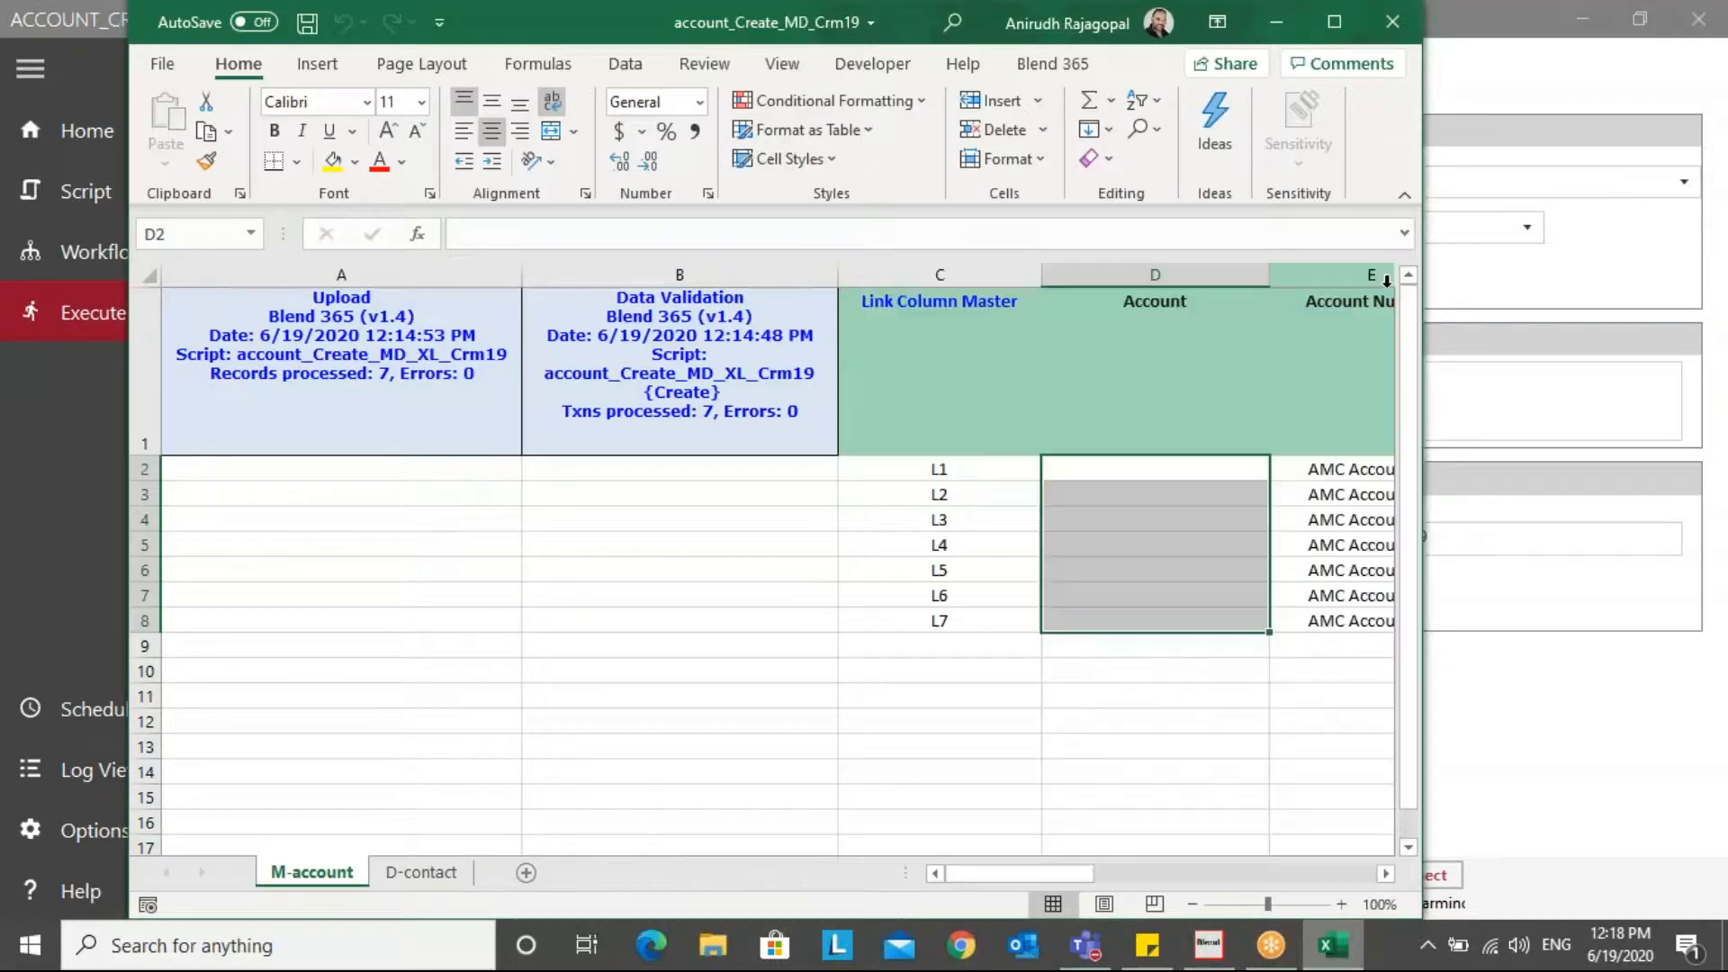
{"action": "left_click", "coordinate": [1333, 21]}
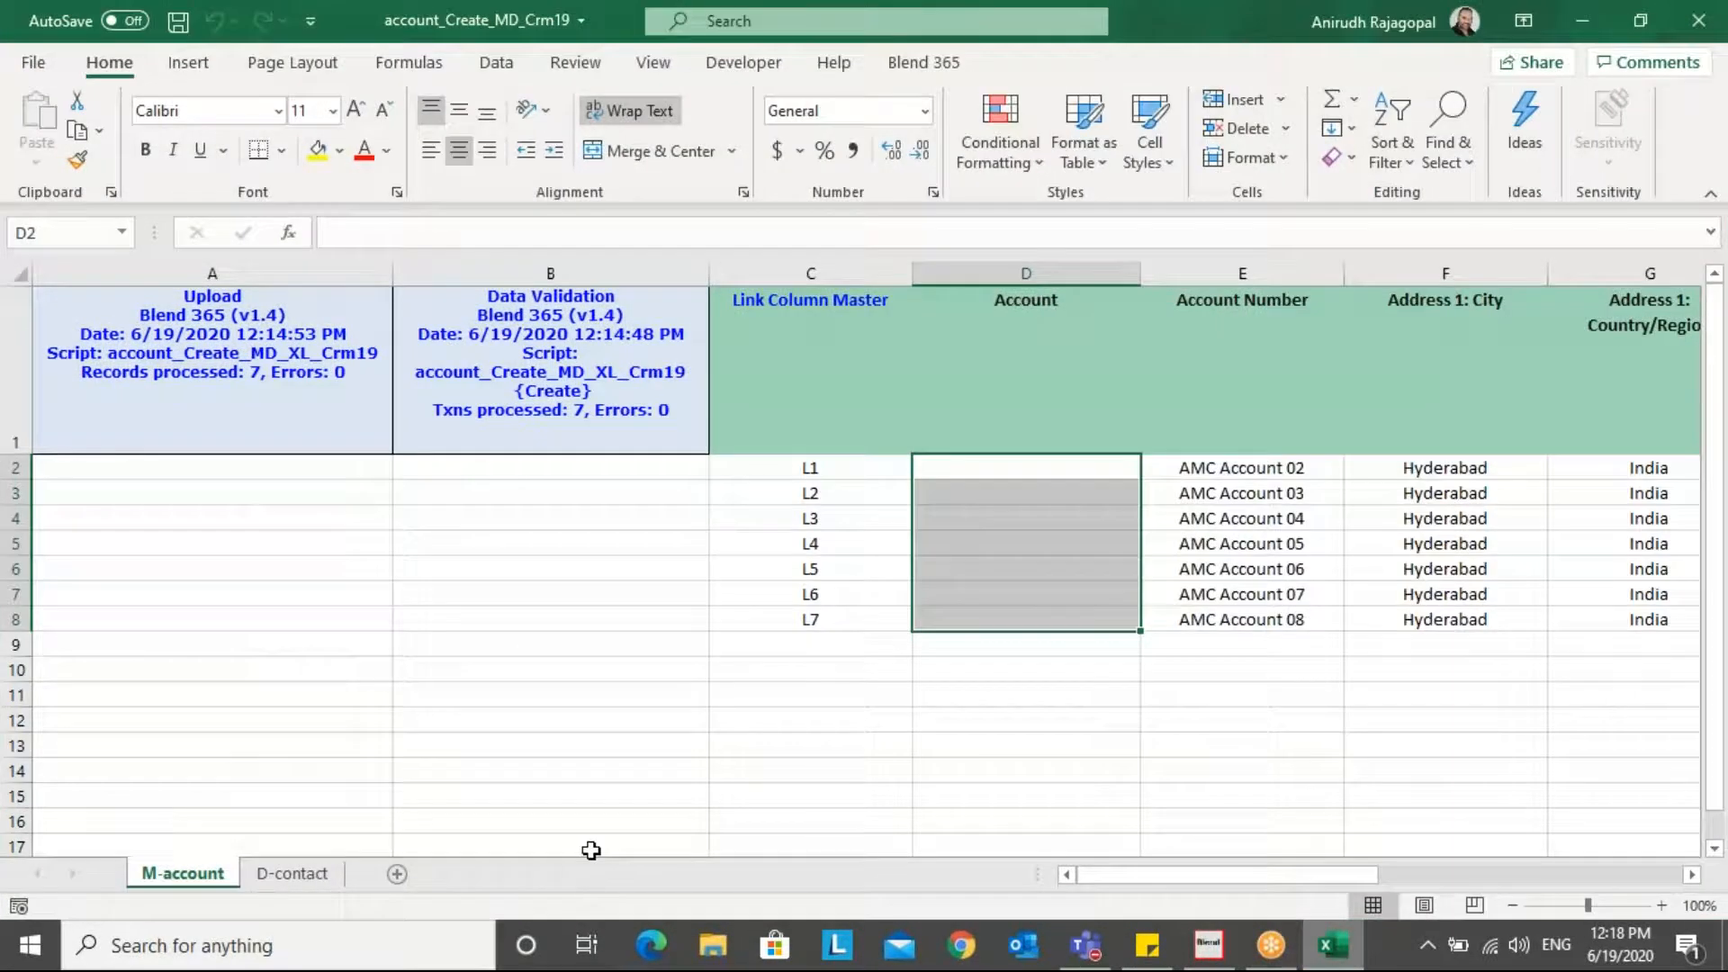
Examine the data columns of the M-account and D-contact sheets across their full width.
{"action": "left_click", "coordinate": [997, 469]}
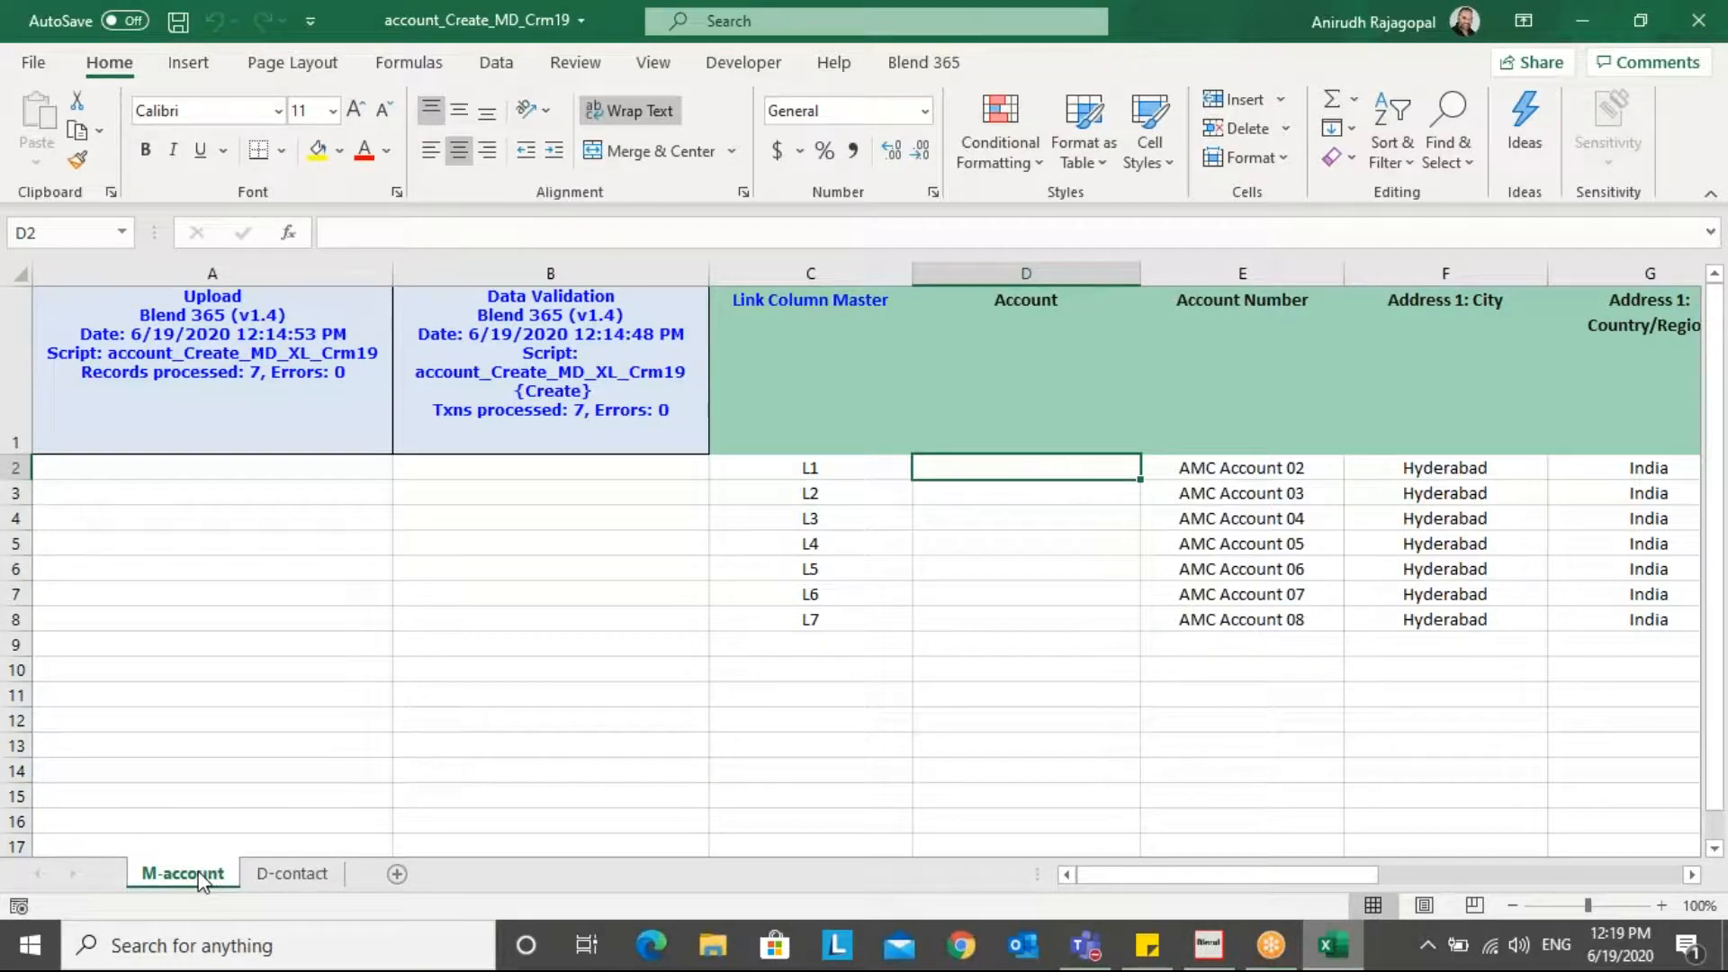
{"action": "left_click", "coordinate": [296, 873]}
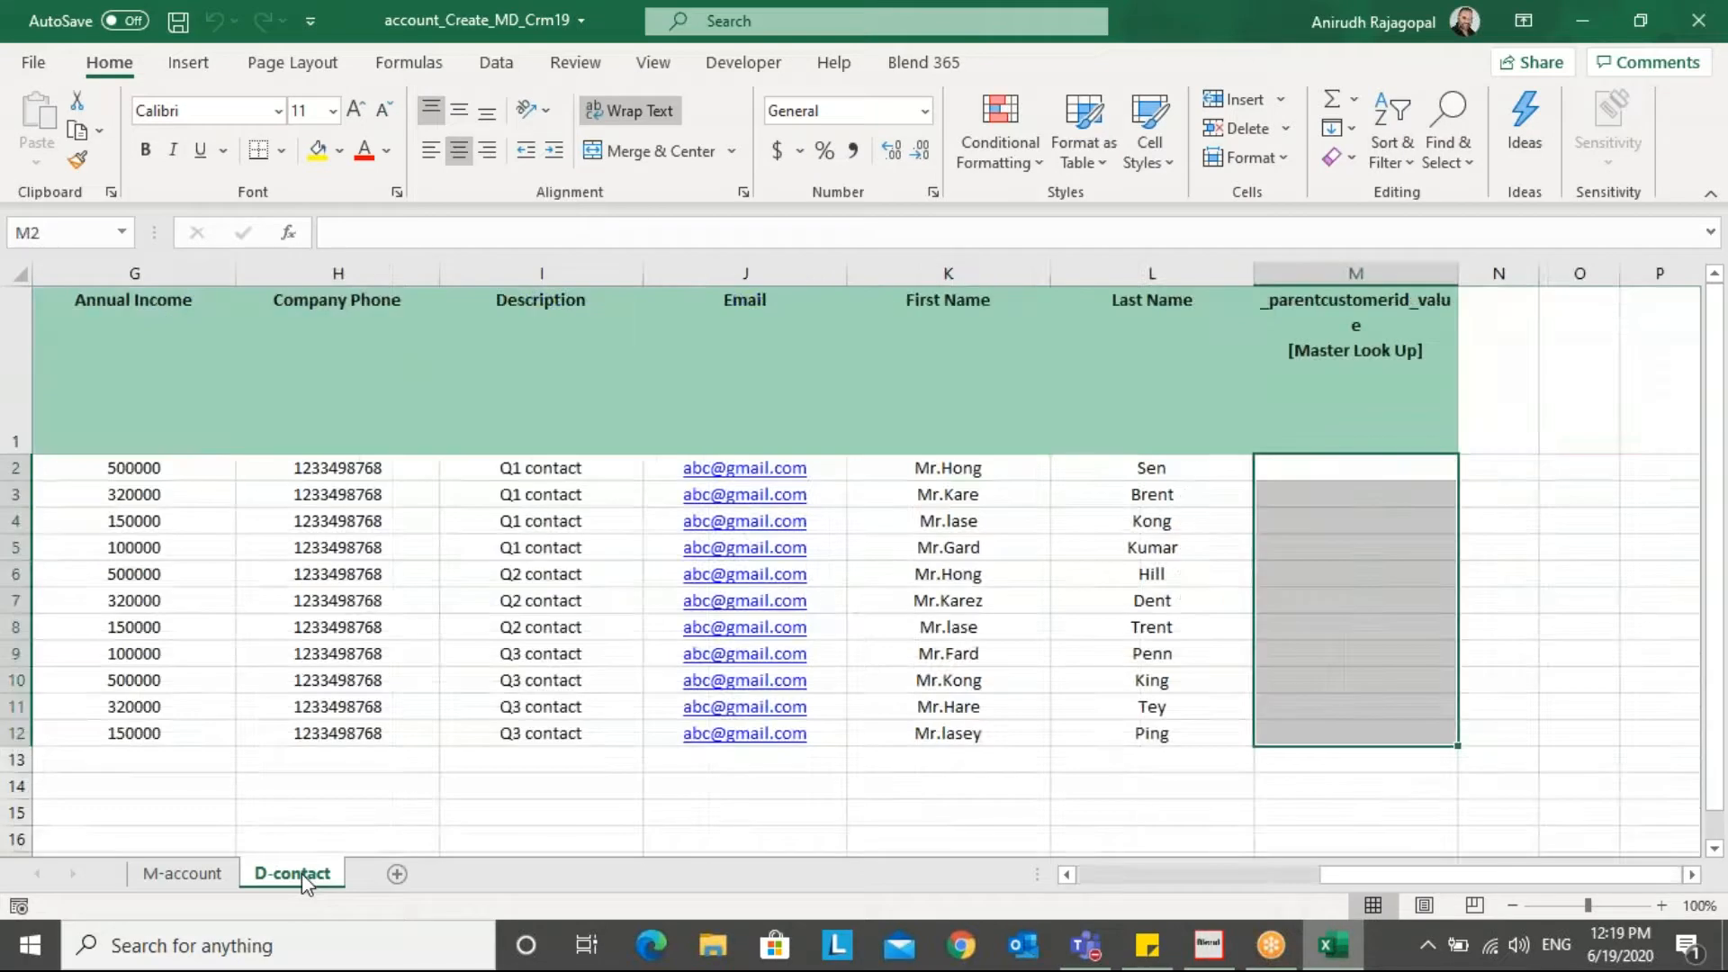
{"action": "left_click_drag", "start_coordinate": [1347, 873], "coordinate": [1141, 898]}
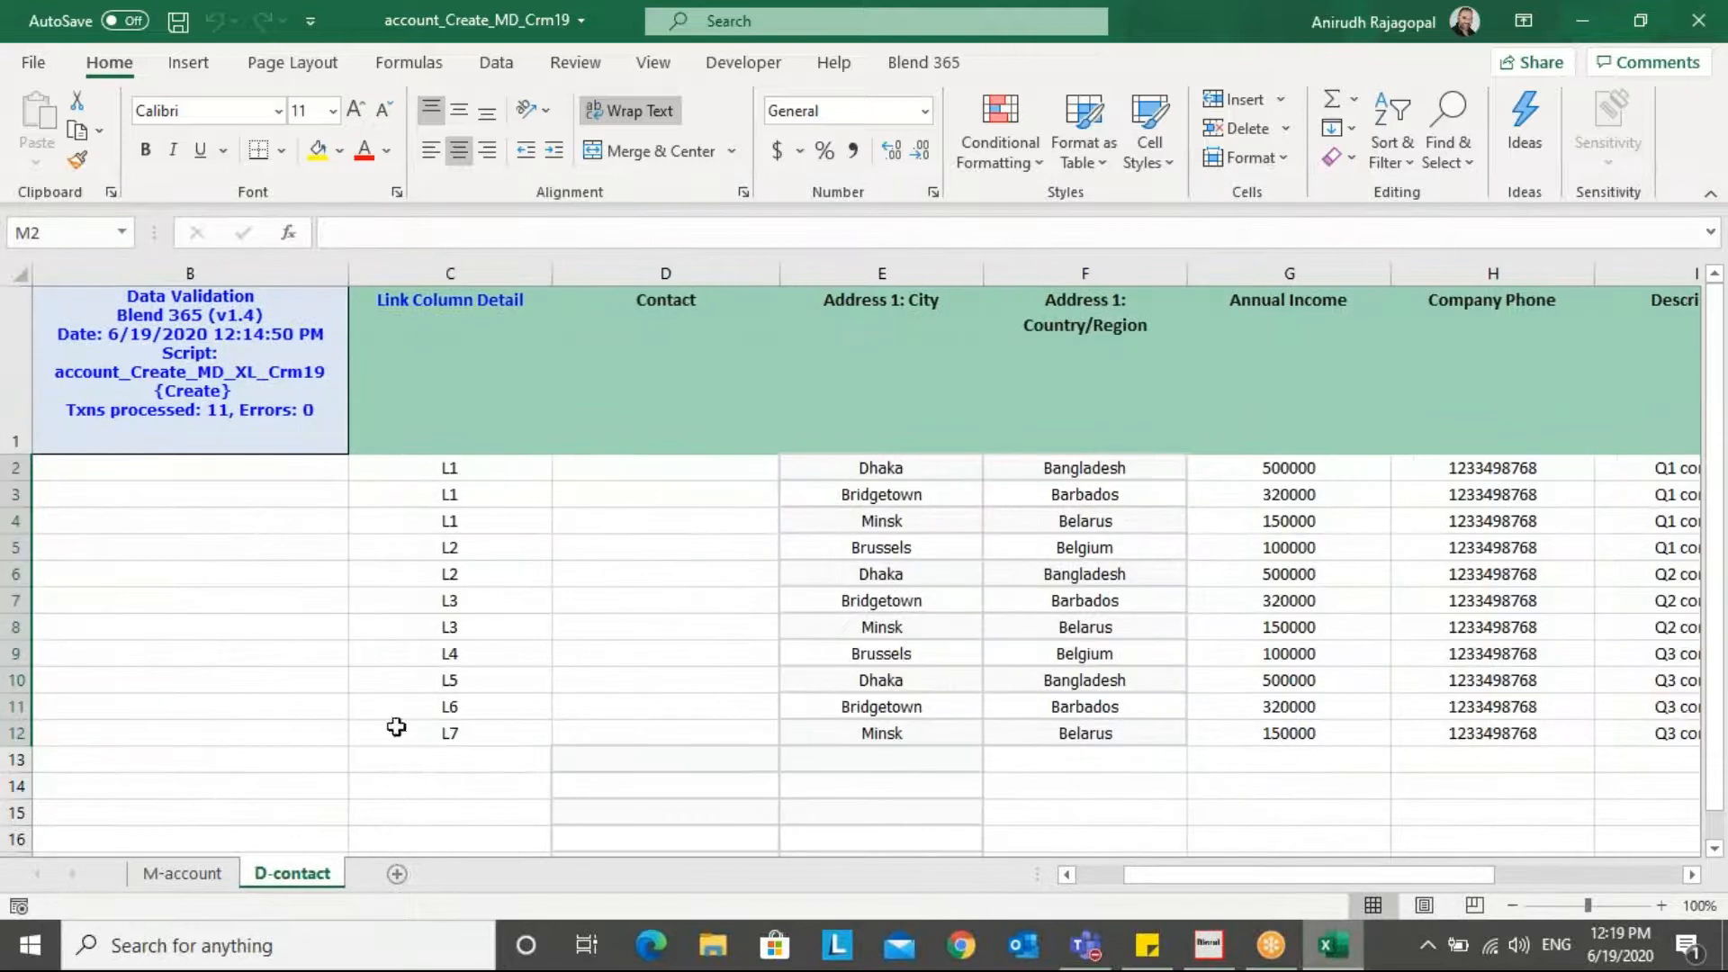
{"action": "left_click", "coordinate": [186, 877]}
{"action": "left_click_drag", "start_coordinate": [1332, 879], "coordinate": [1521, 880]}
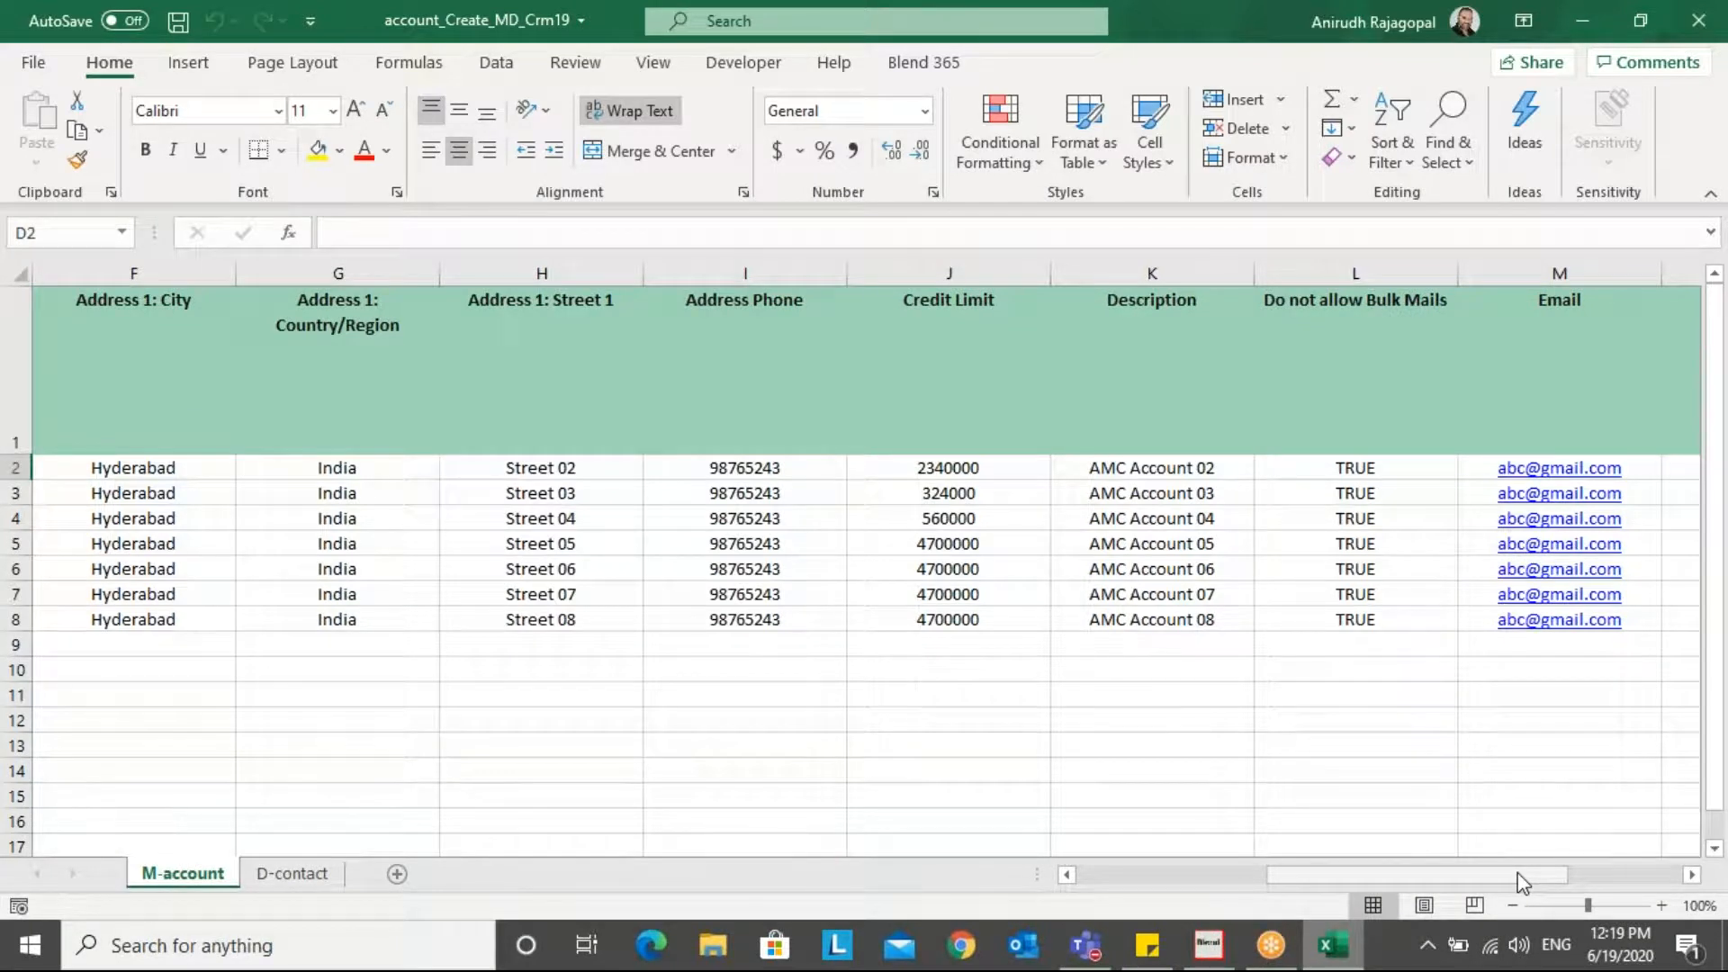
{"action": "left_click_drag", "start_coordinate": [1521, 879], "coordinate": [1263, 879]}
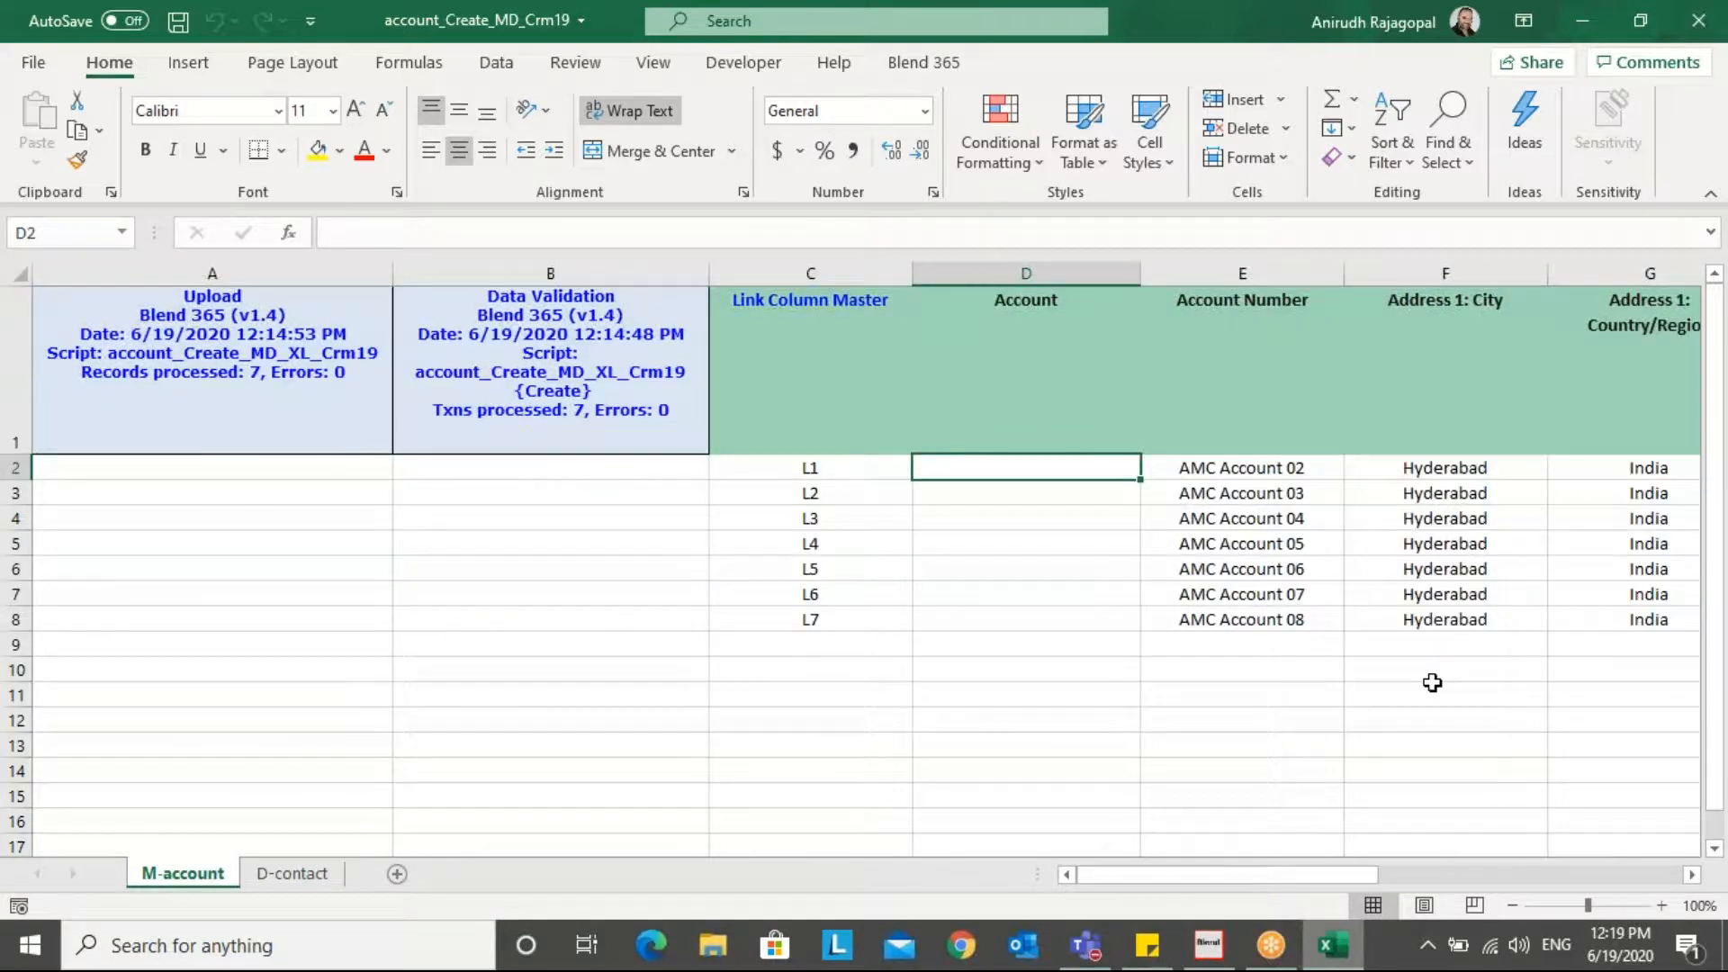
Highlight the Link Column Master values L1 to L7 in the M-account sheet.
{"action": "left_click", "coordinate": [849, 468]}
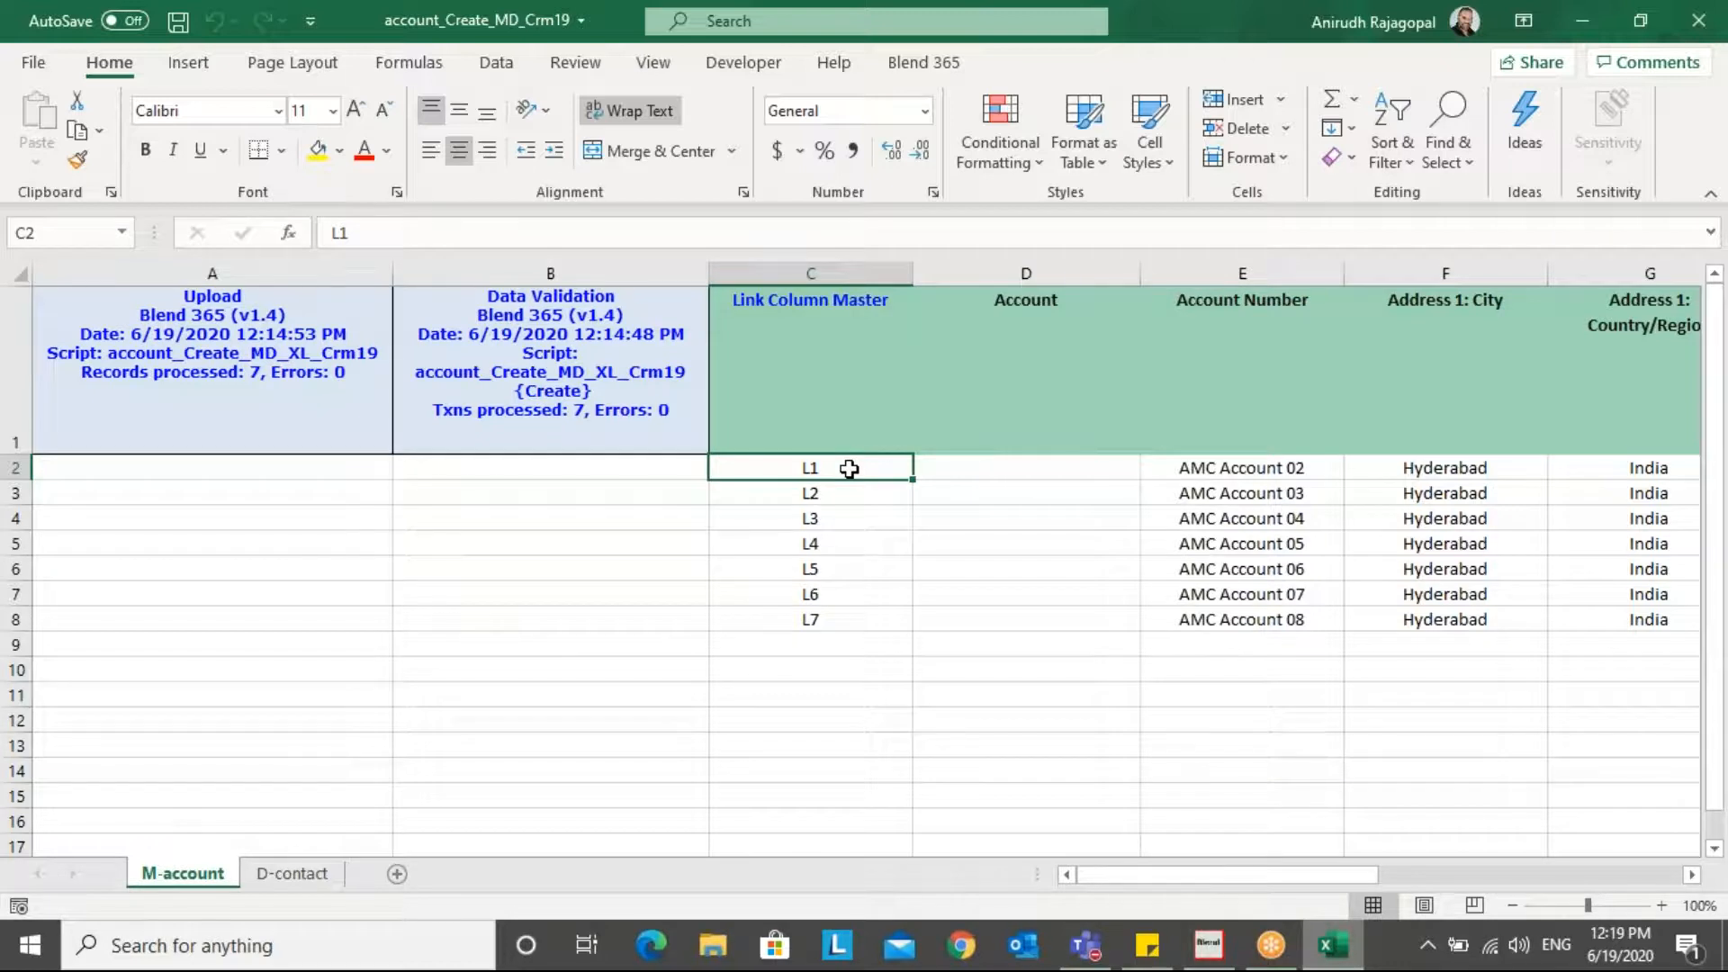
{"action": "key", "text": "shift+Down"}
{"action": "key", "text": "shift+Down"}
{"action": "key", "text": "shift+Down"}
{"action": "key", "text": "shift+Down"}
{"action": "key", "text": "shift+Down"}
{"action": "key", "text": "shift+Down"}
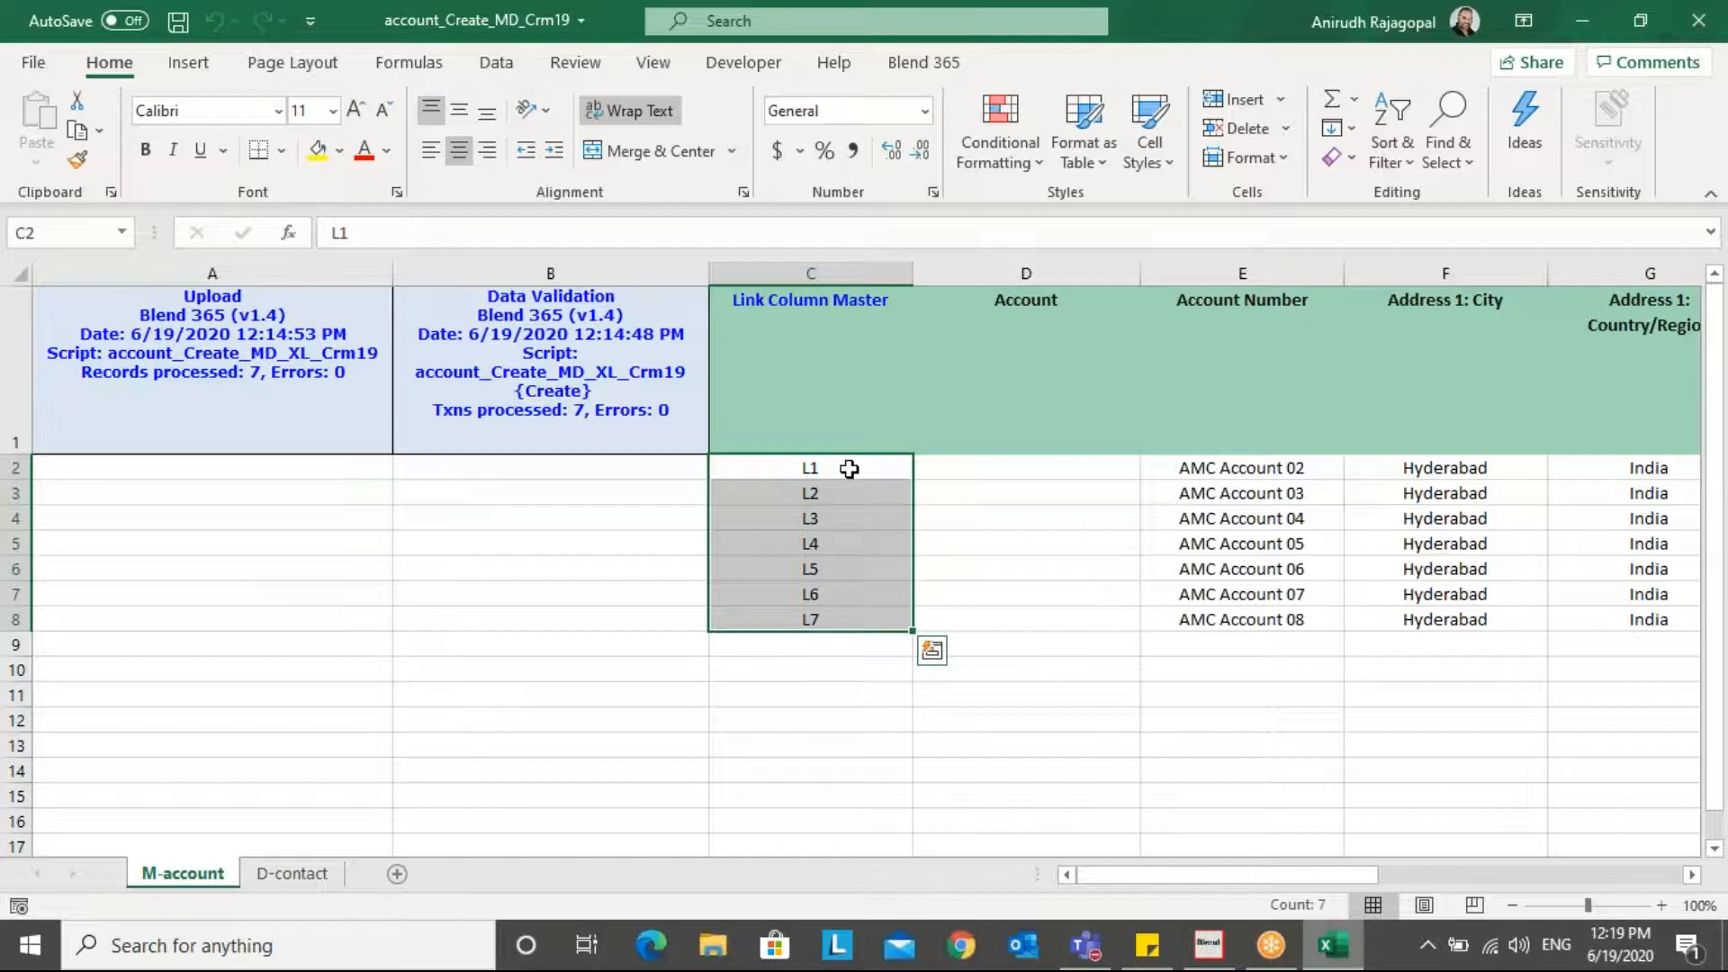
Highlight the L1 account record from the link column through Address 1: Country/Region (C2:G2).
{"action": "left_click", "coordinate": [849, 468]}
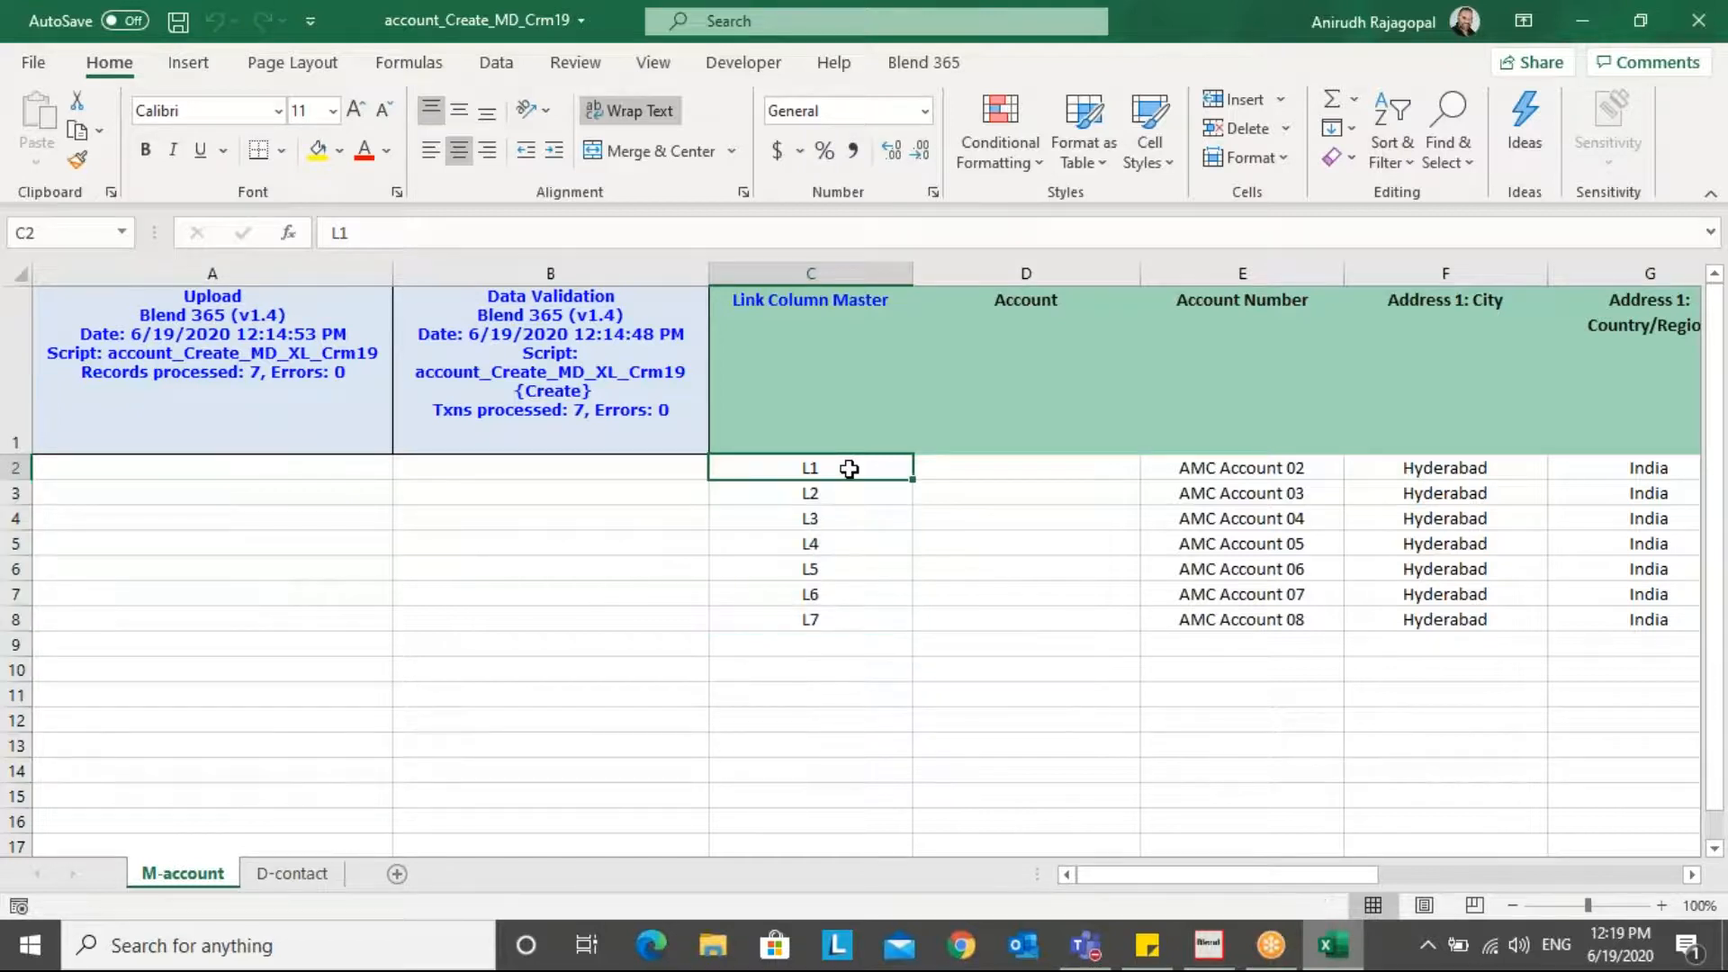
{"action": "key", "text": "shift+Right"}
{"action": "key", "text": "shift+Right"}
{"action": "key", "text": "shift+Right"}
{"action": "key", "text": "shift+Right"}
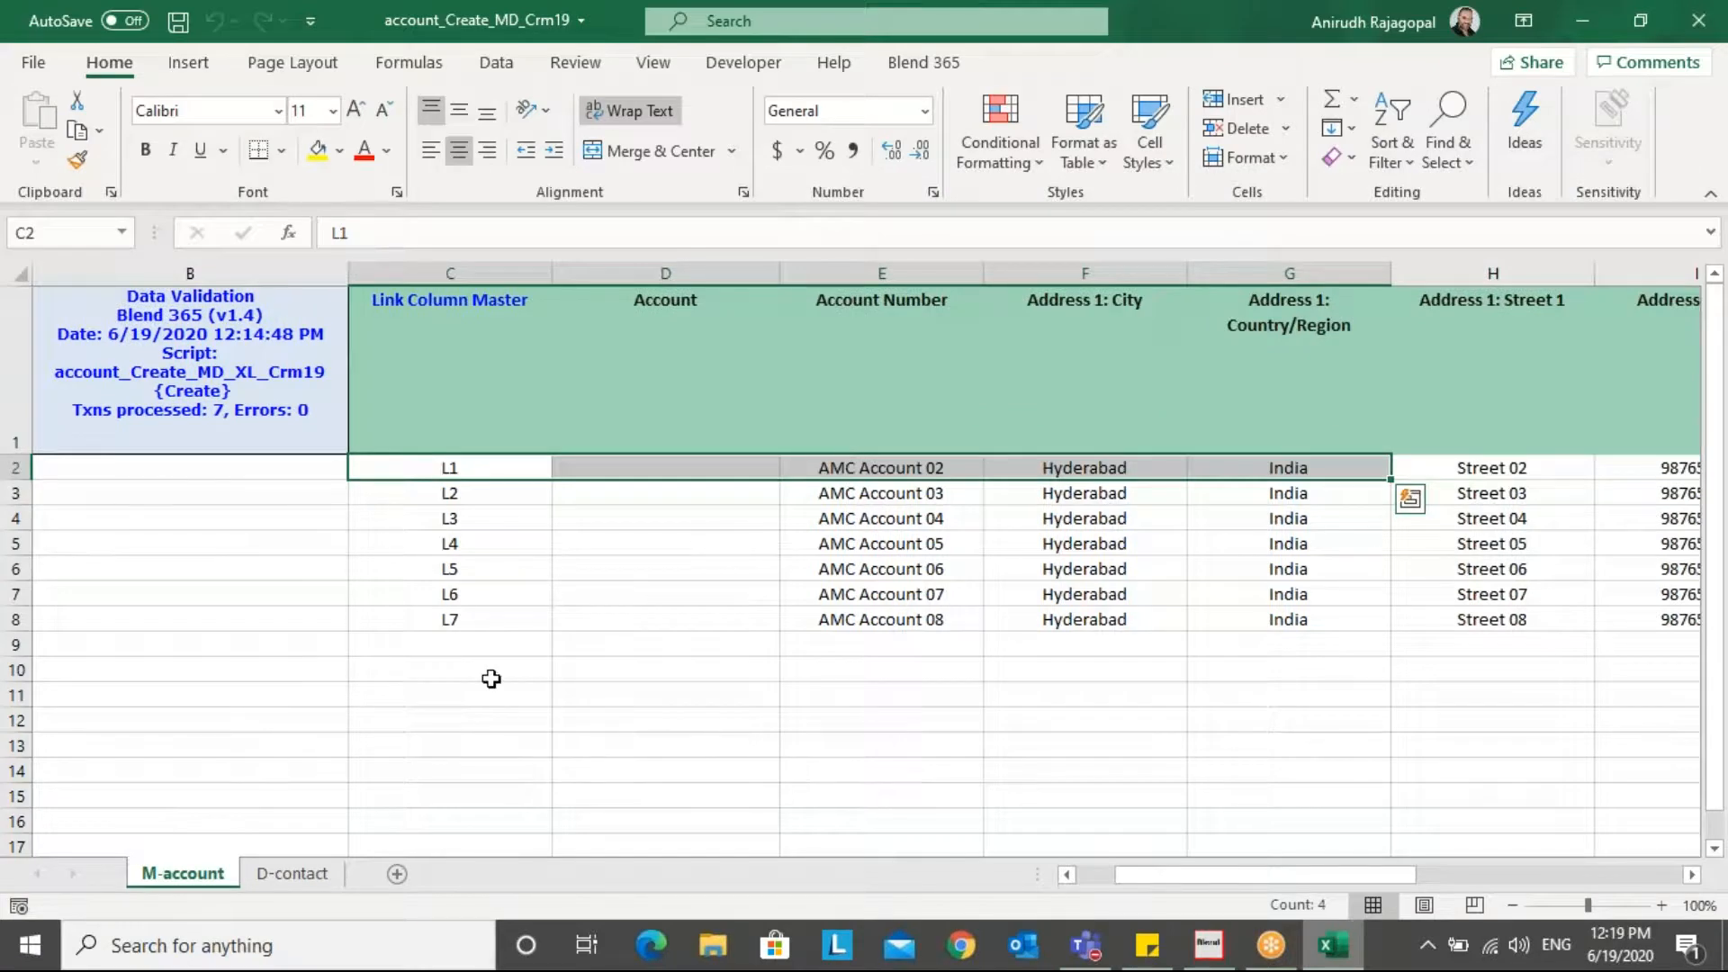
In the D-contact sheet, highlight the Link Column Detail cells for L1, L2 and L3 in turn.
{"action": "left_click", "coordinate": [270, 873]}
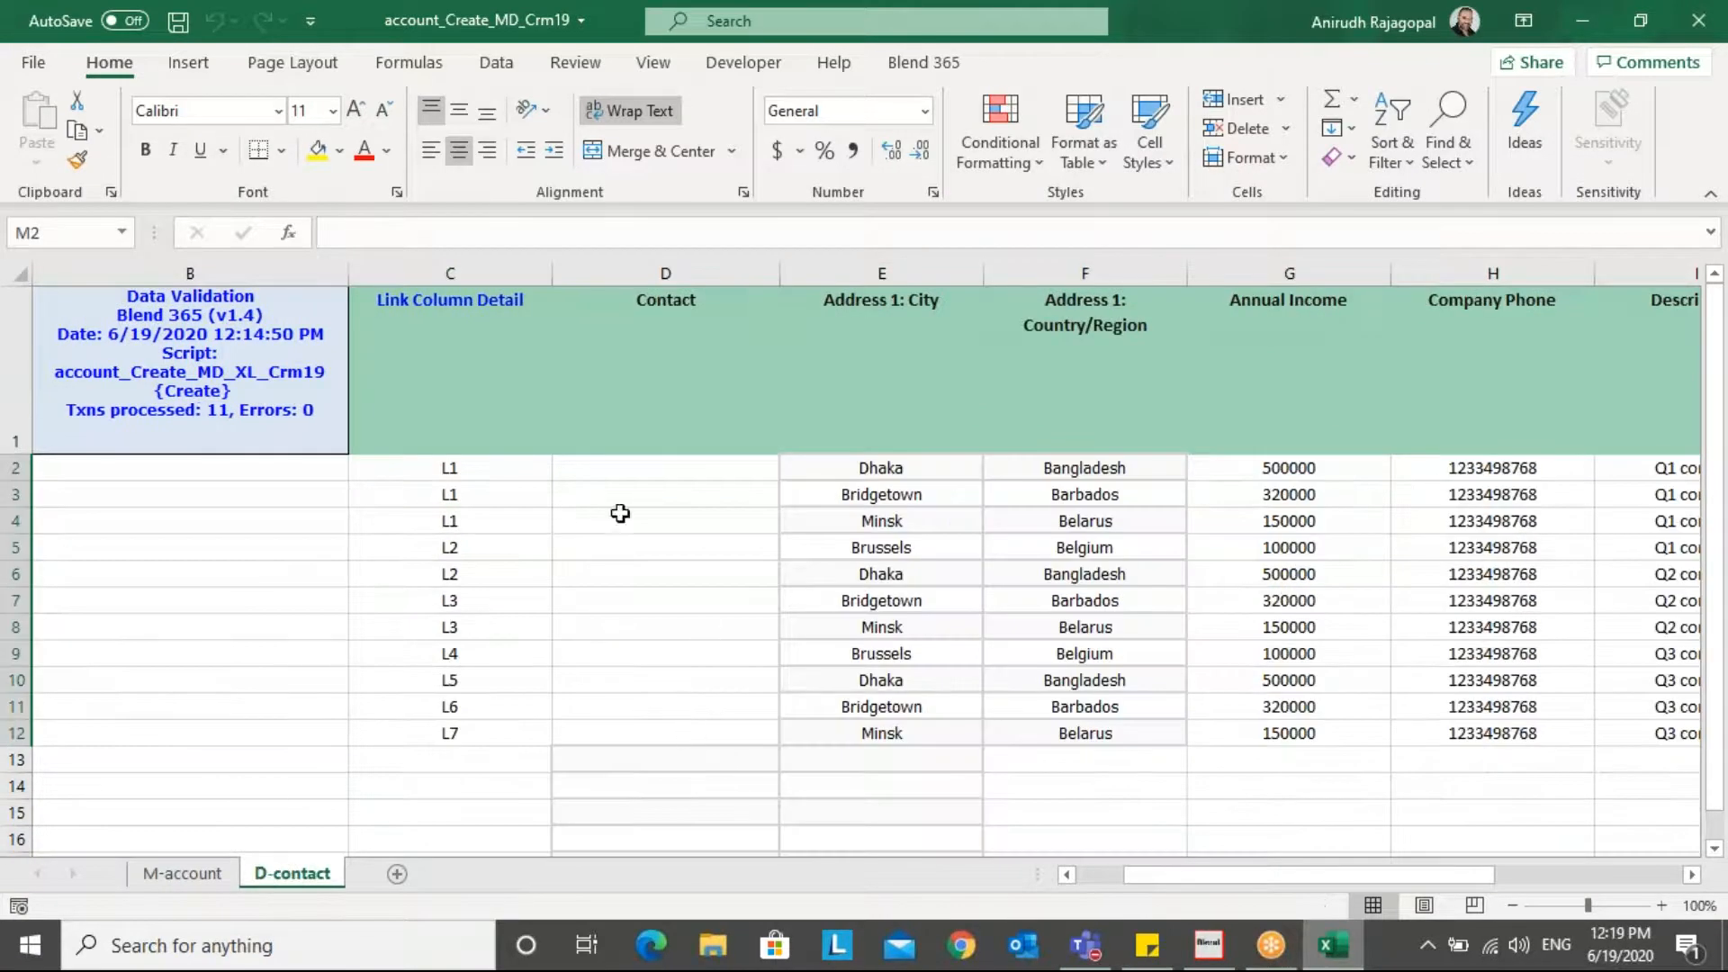
{"action": "left_click", "coordinate": [454, 466]}
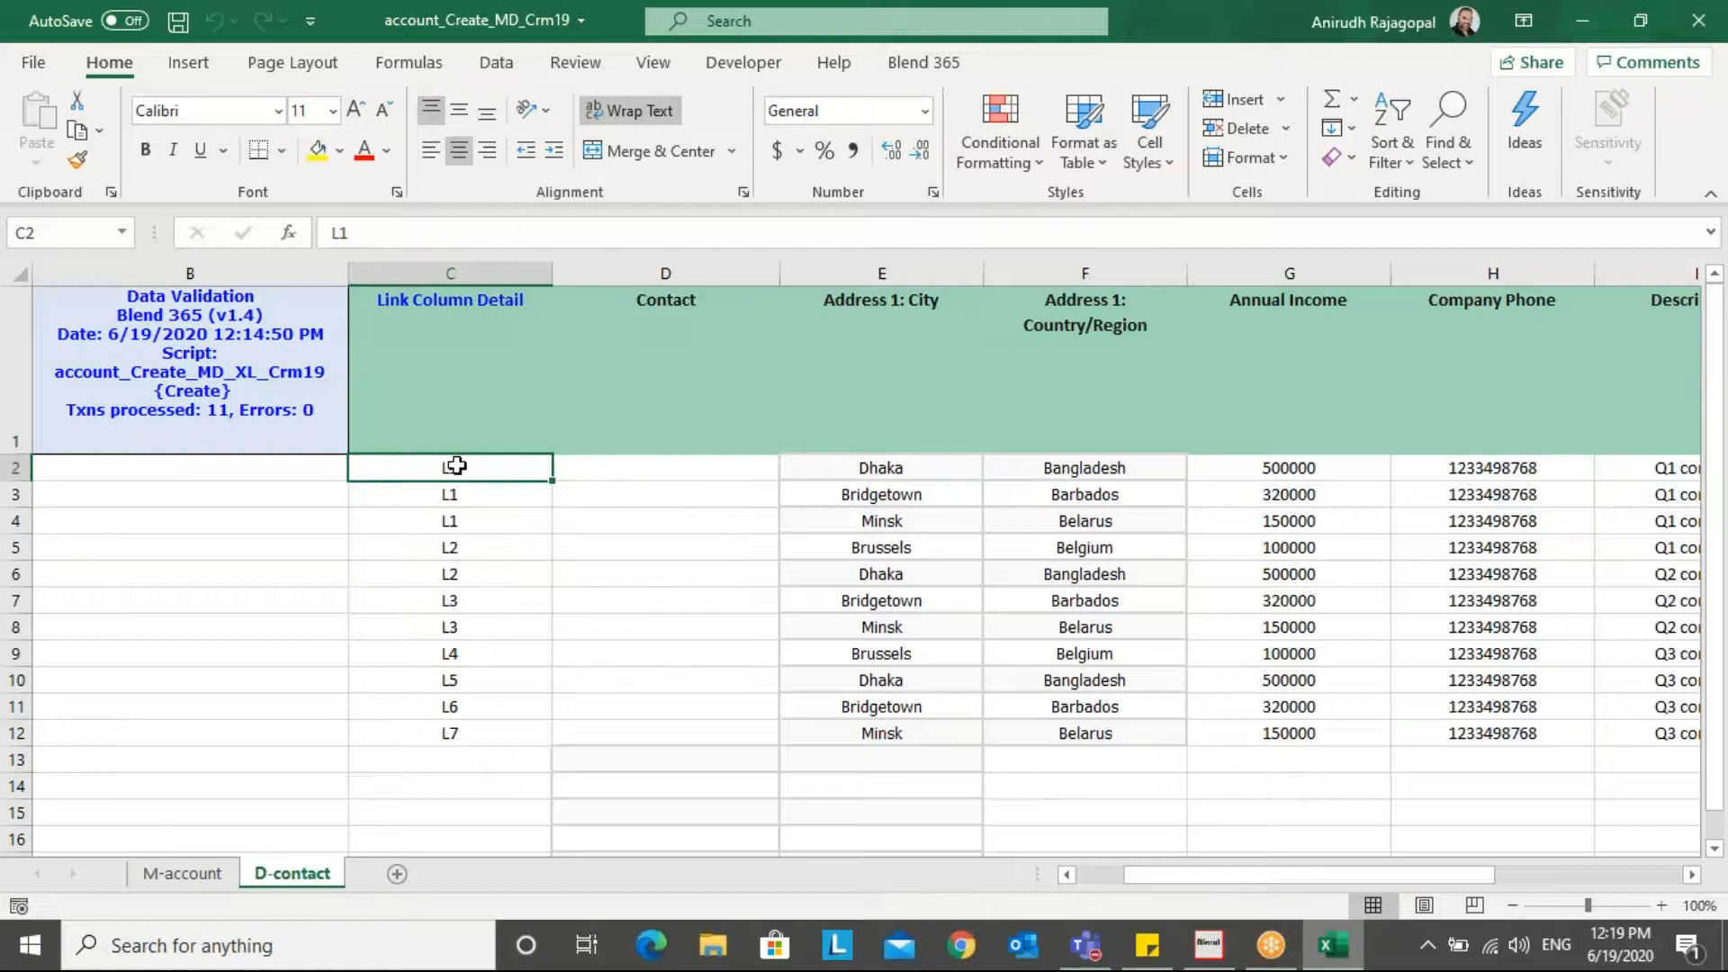
{"action": "key", "text": "shift+Down"}
{"action": "key", "text": "shift+Down"}
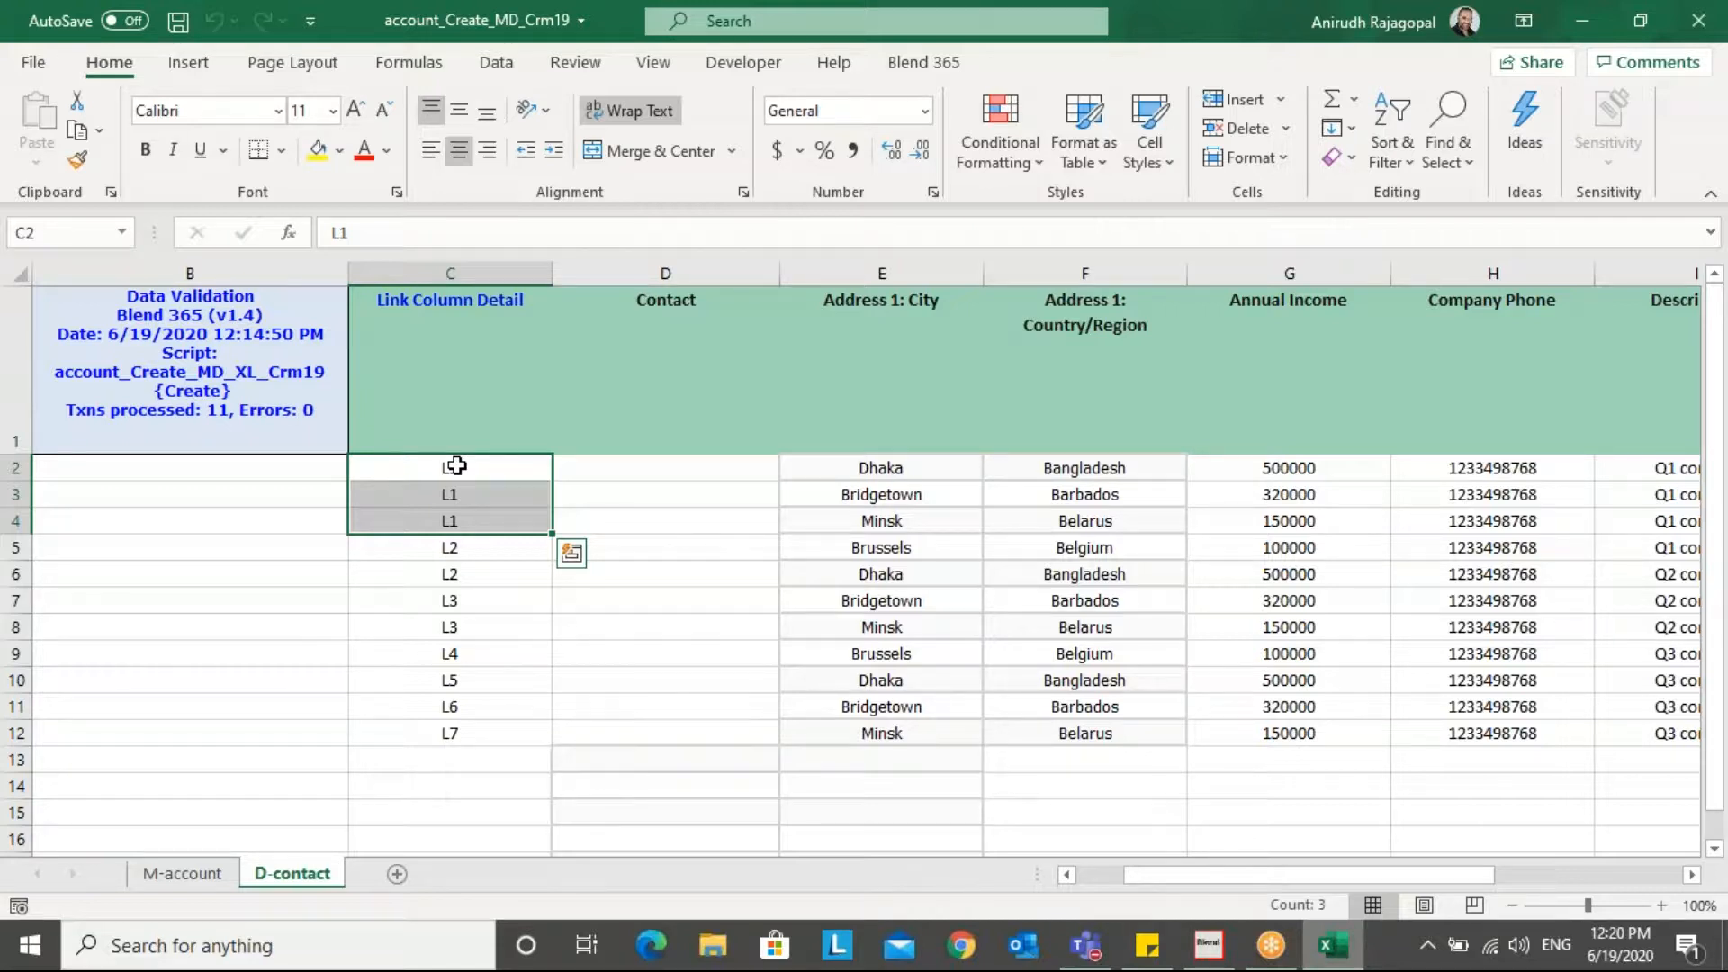
{"action": "left_click", "coordinate": [494, 551]}
{"action": "key", "text": "shift+Down"}
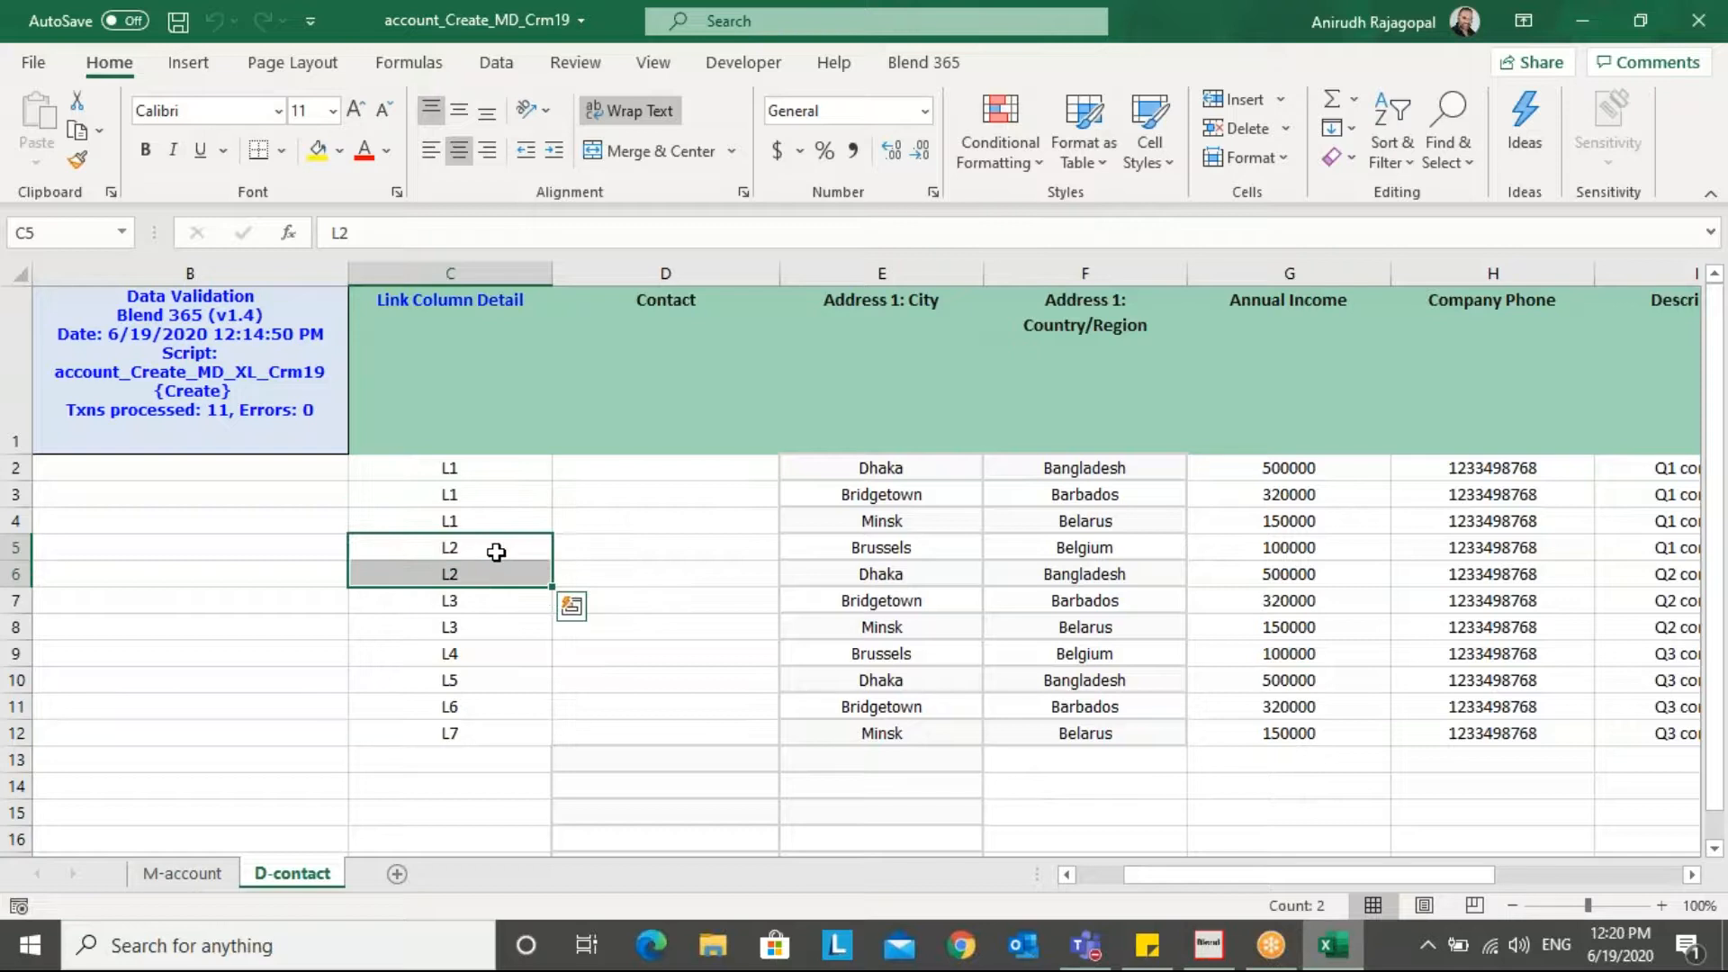
{"action": "left_click", "coordinate": [496, 608]}
{"action": "key", "text": "shift+Down"}
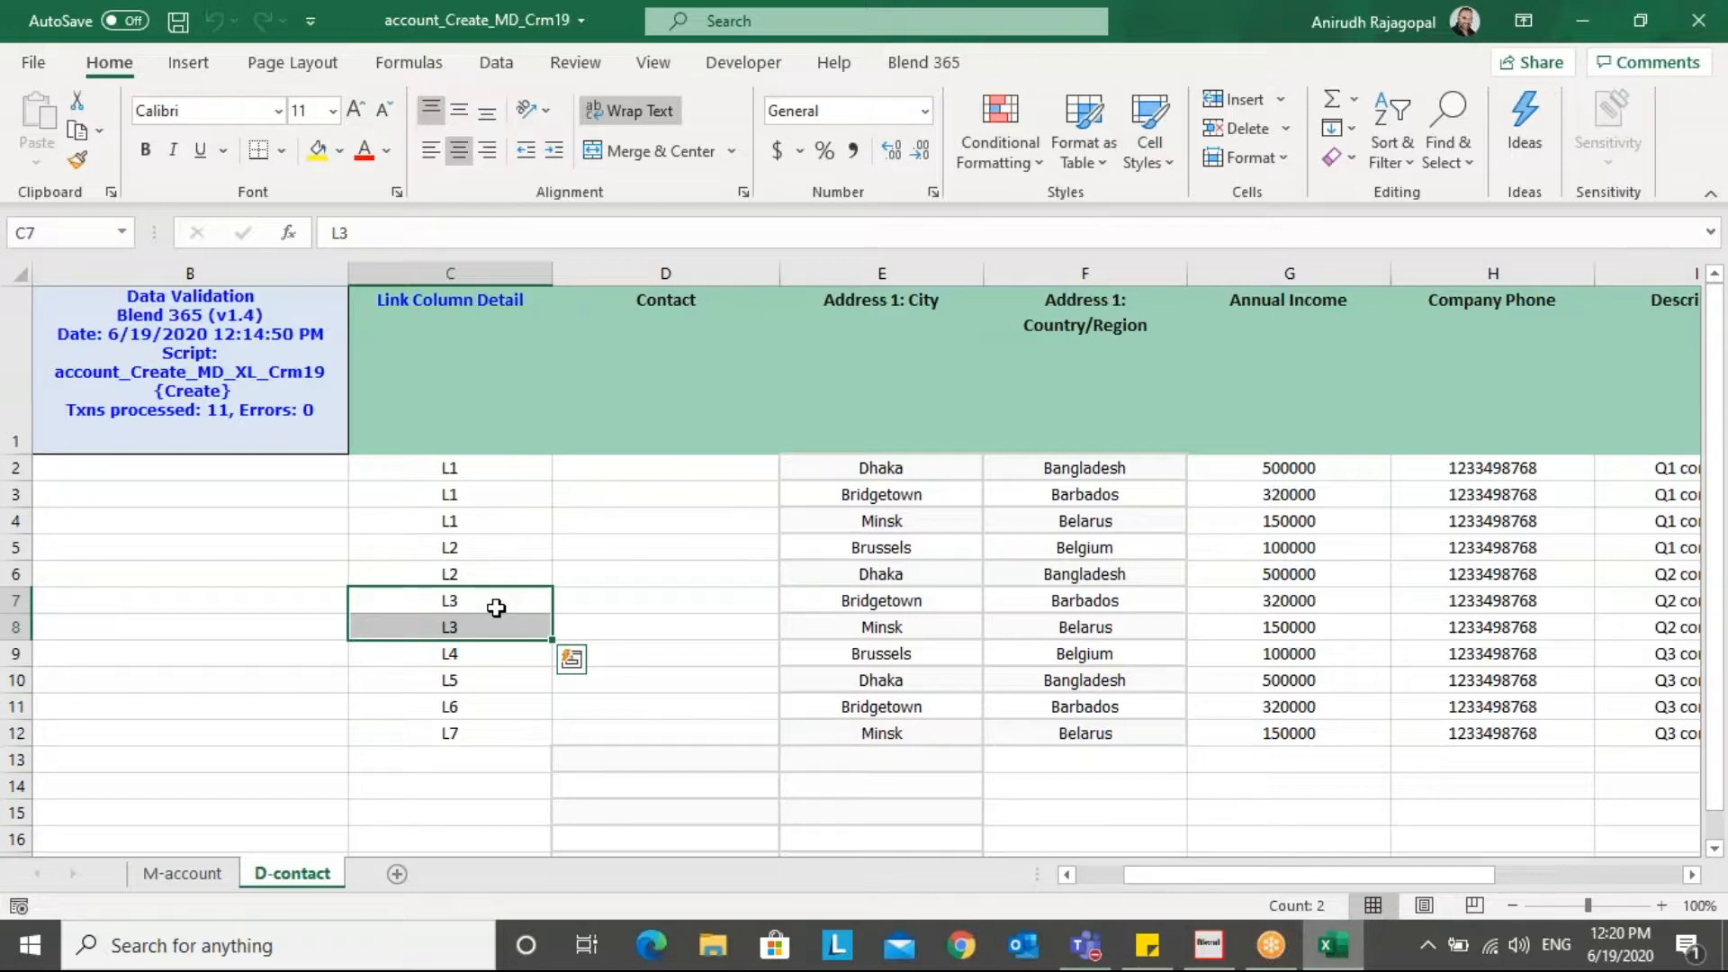
Save the workbook with M-account active, and set the range's End Row to 12 in Blend 365.
{"action": "left_click", "coordinate": [177, 21]}
{"action": "left_click", "coordinate": [189, 874]}
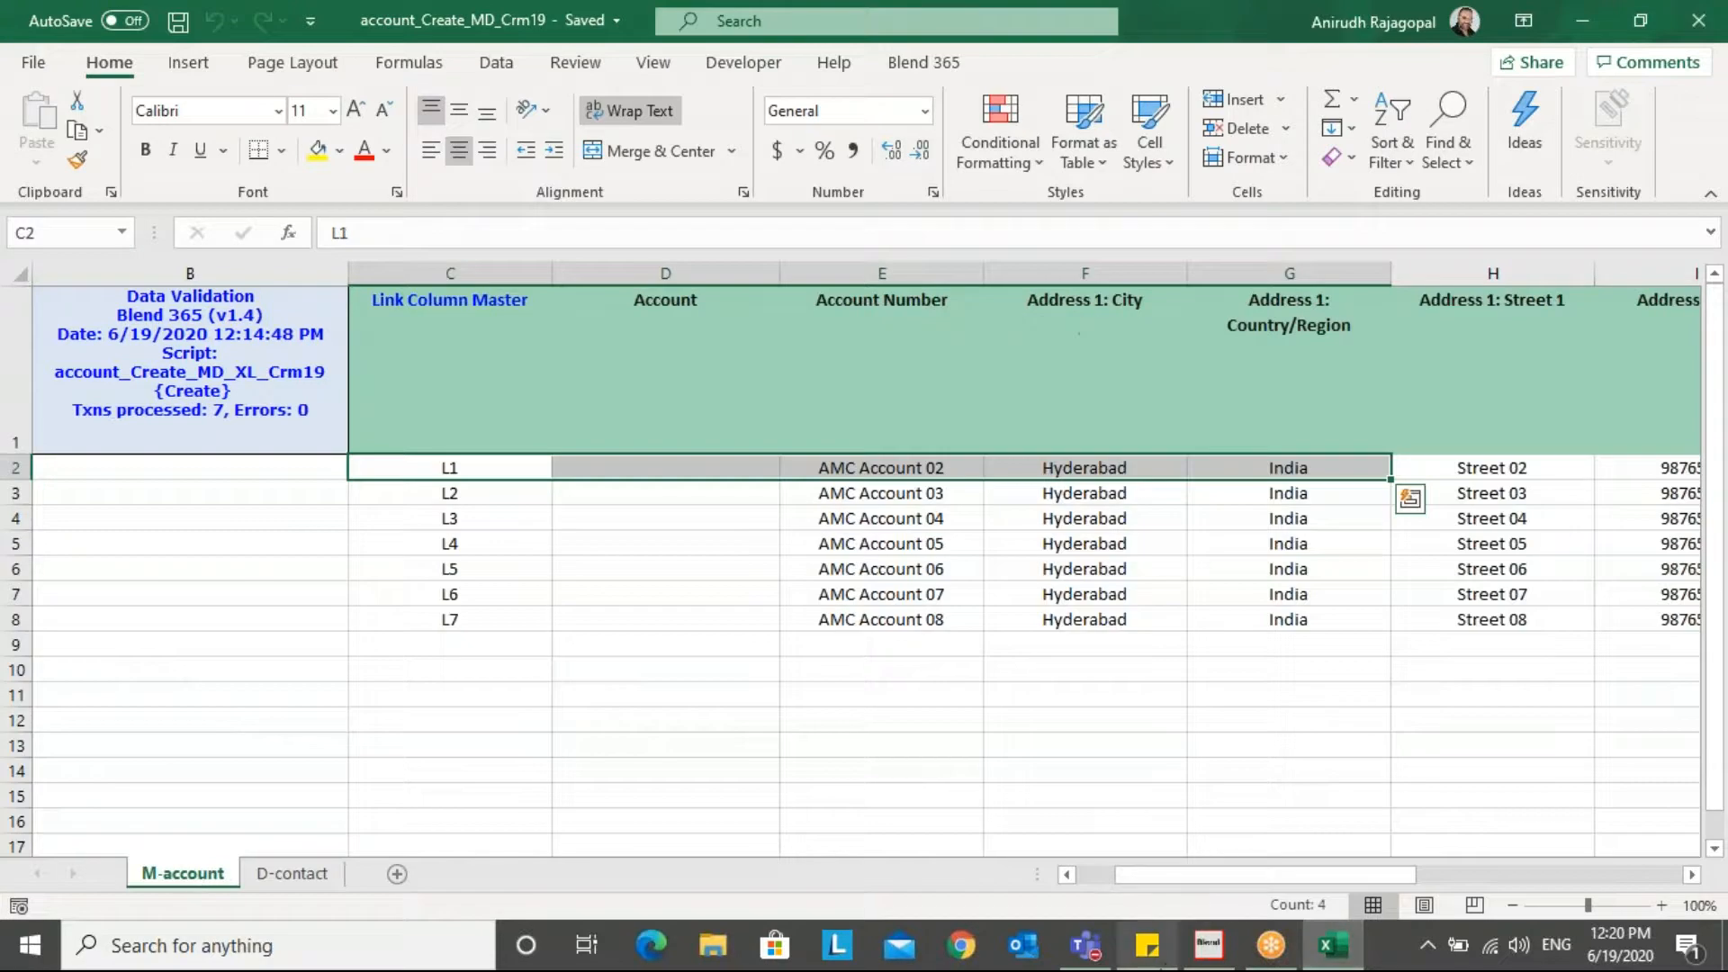
{"action": "left_click", "coordinate": [1209, 945]}
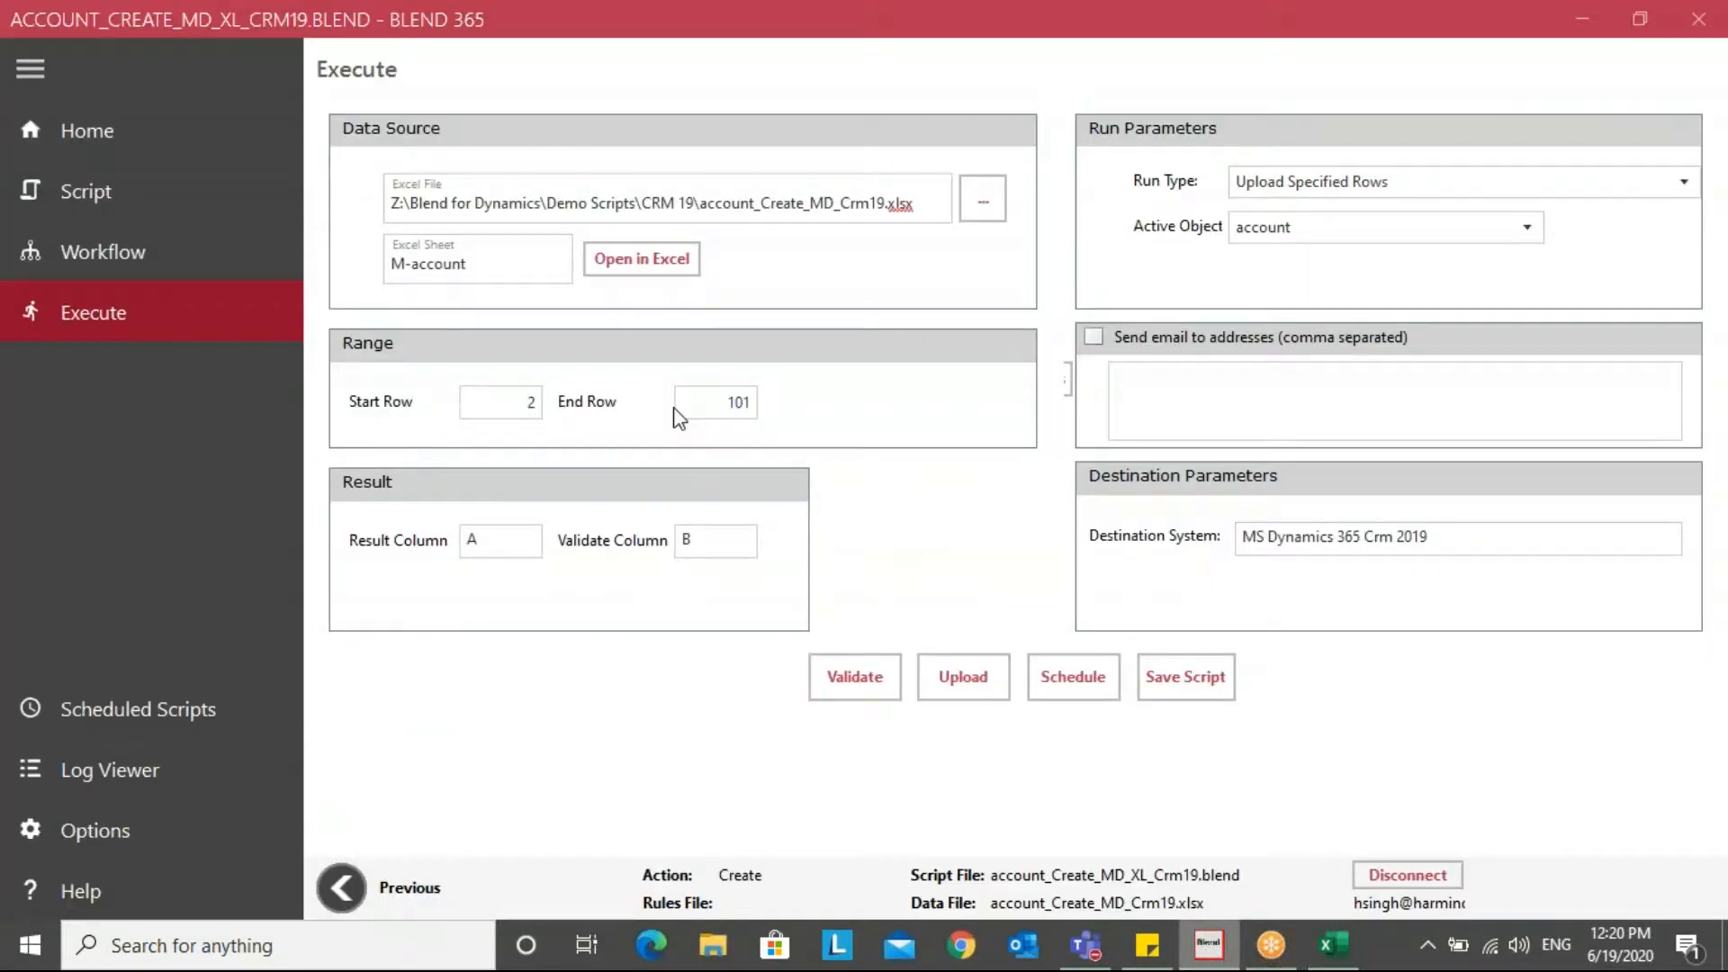
{"action": "double_click", "coordinate": [720, 402]}
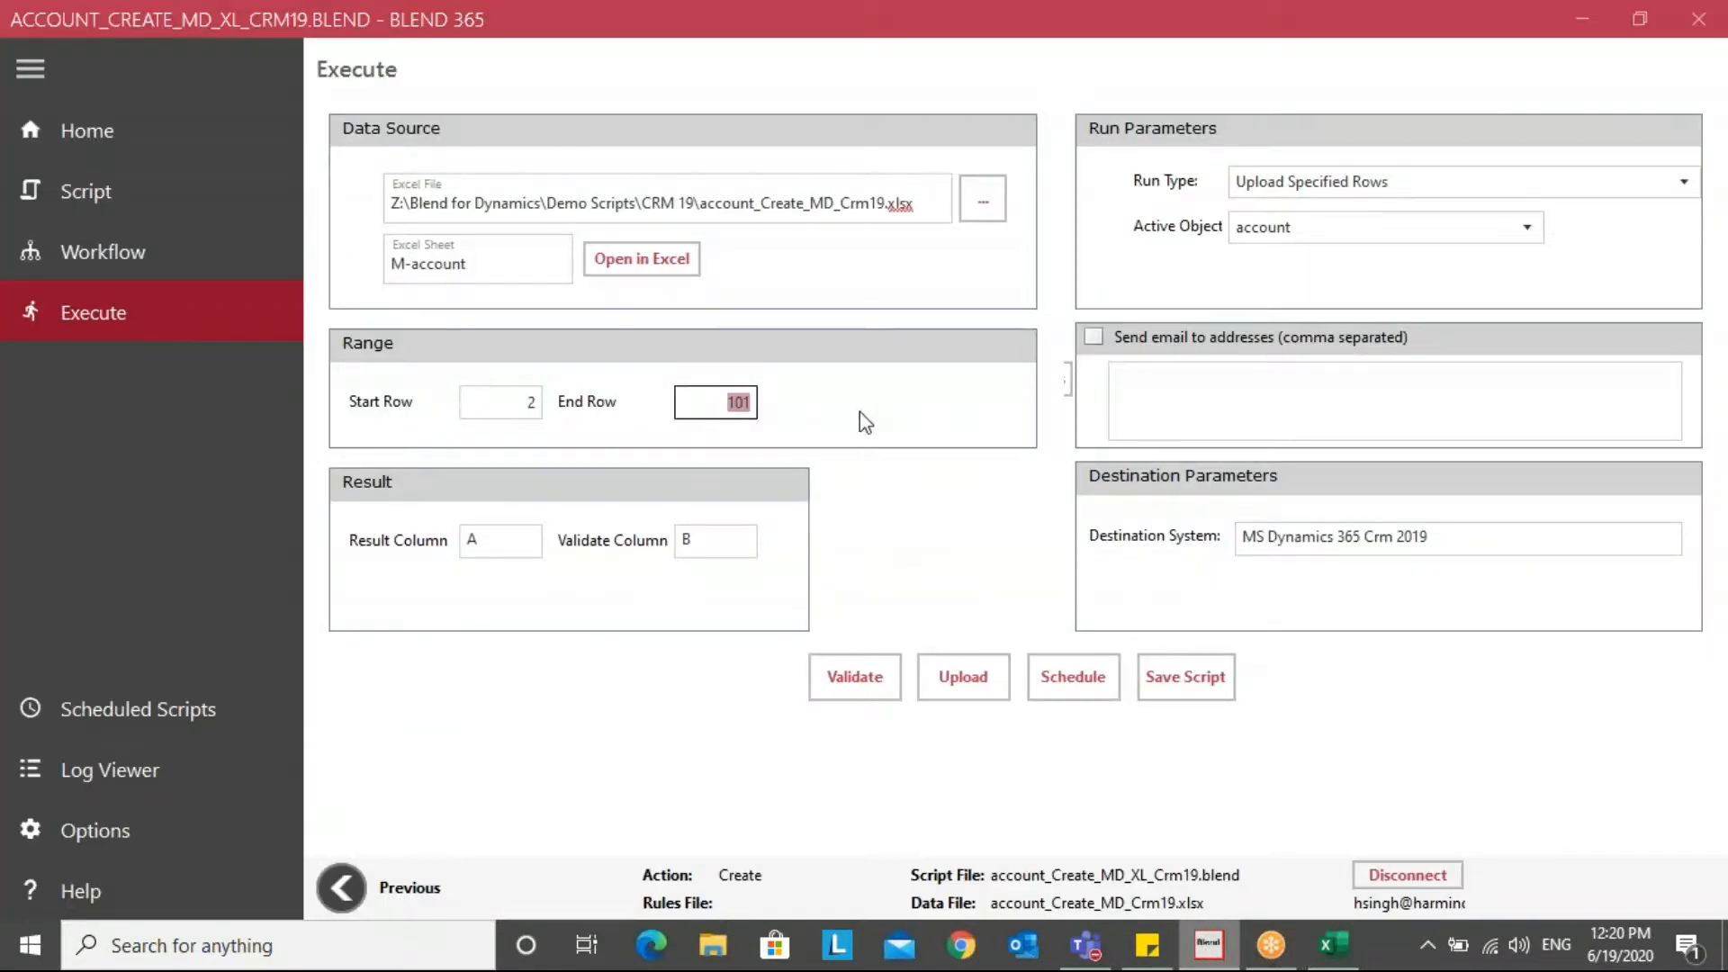
{"action": "type", "text": "12"}
Check in Excel which row holds the last record on the M-account and D-contact sheets.
{"action": "left_click", "coordinate": [1330, 945]}
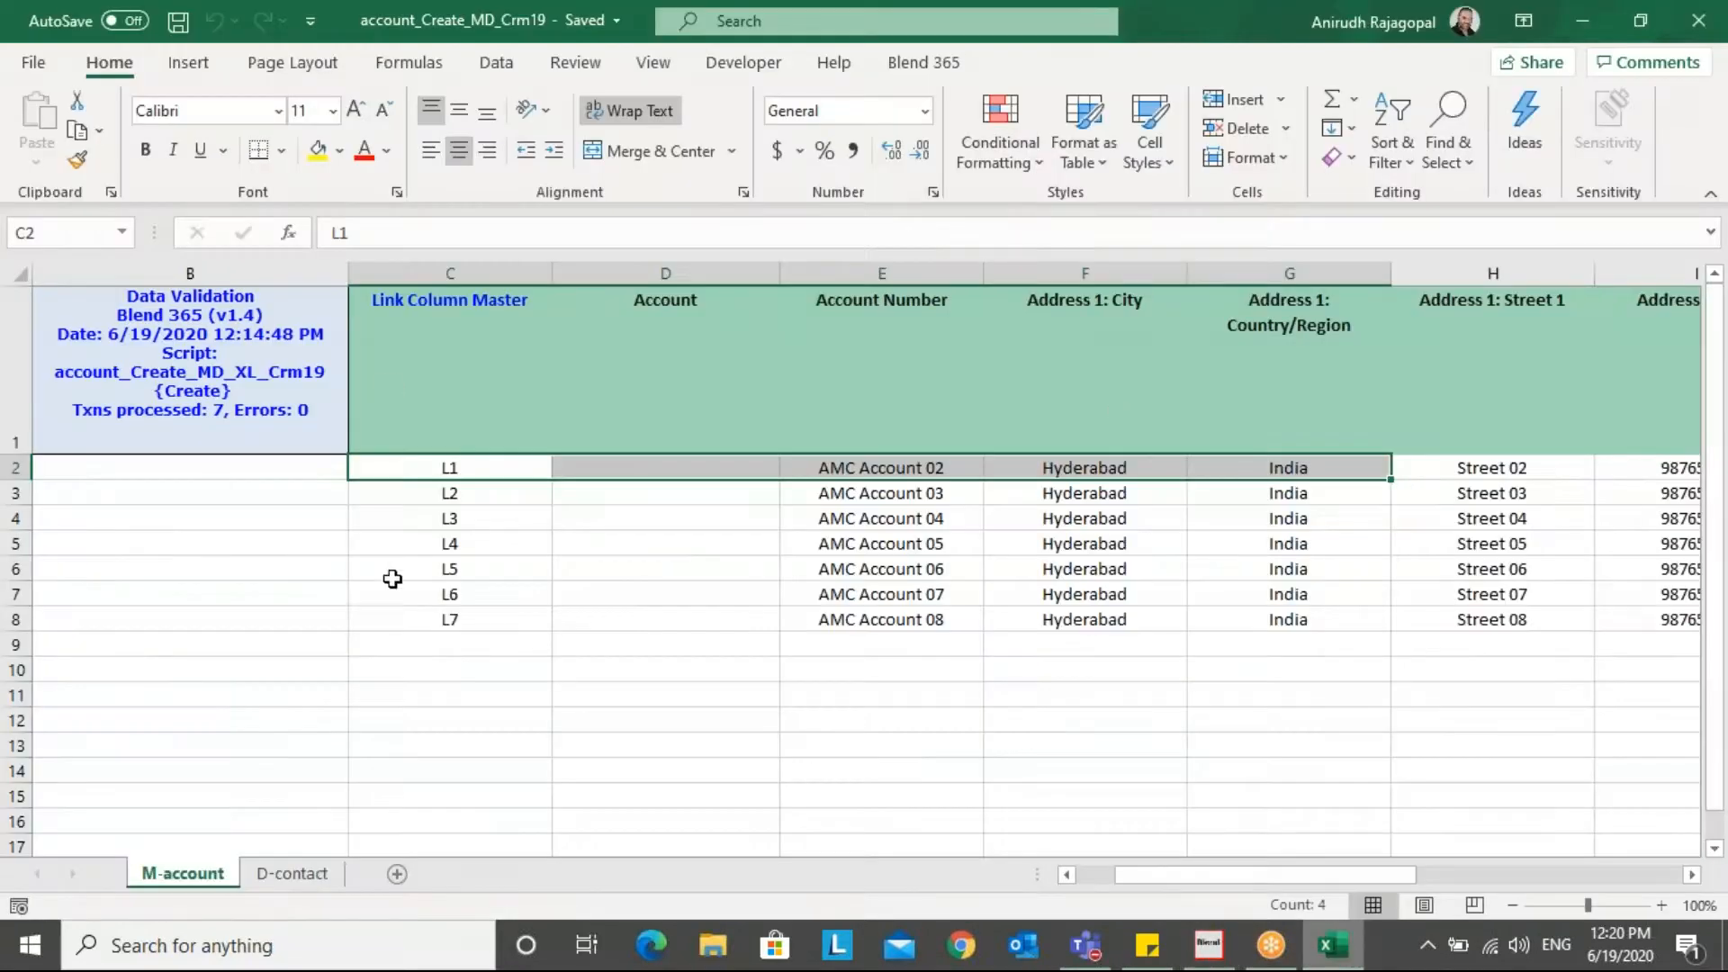
{"action": "left_click", "coordinate": [410, 622]}
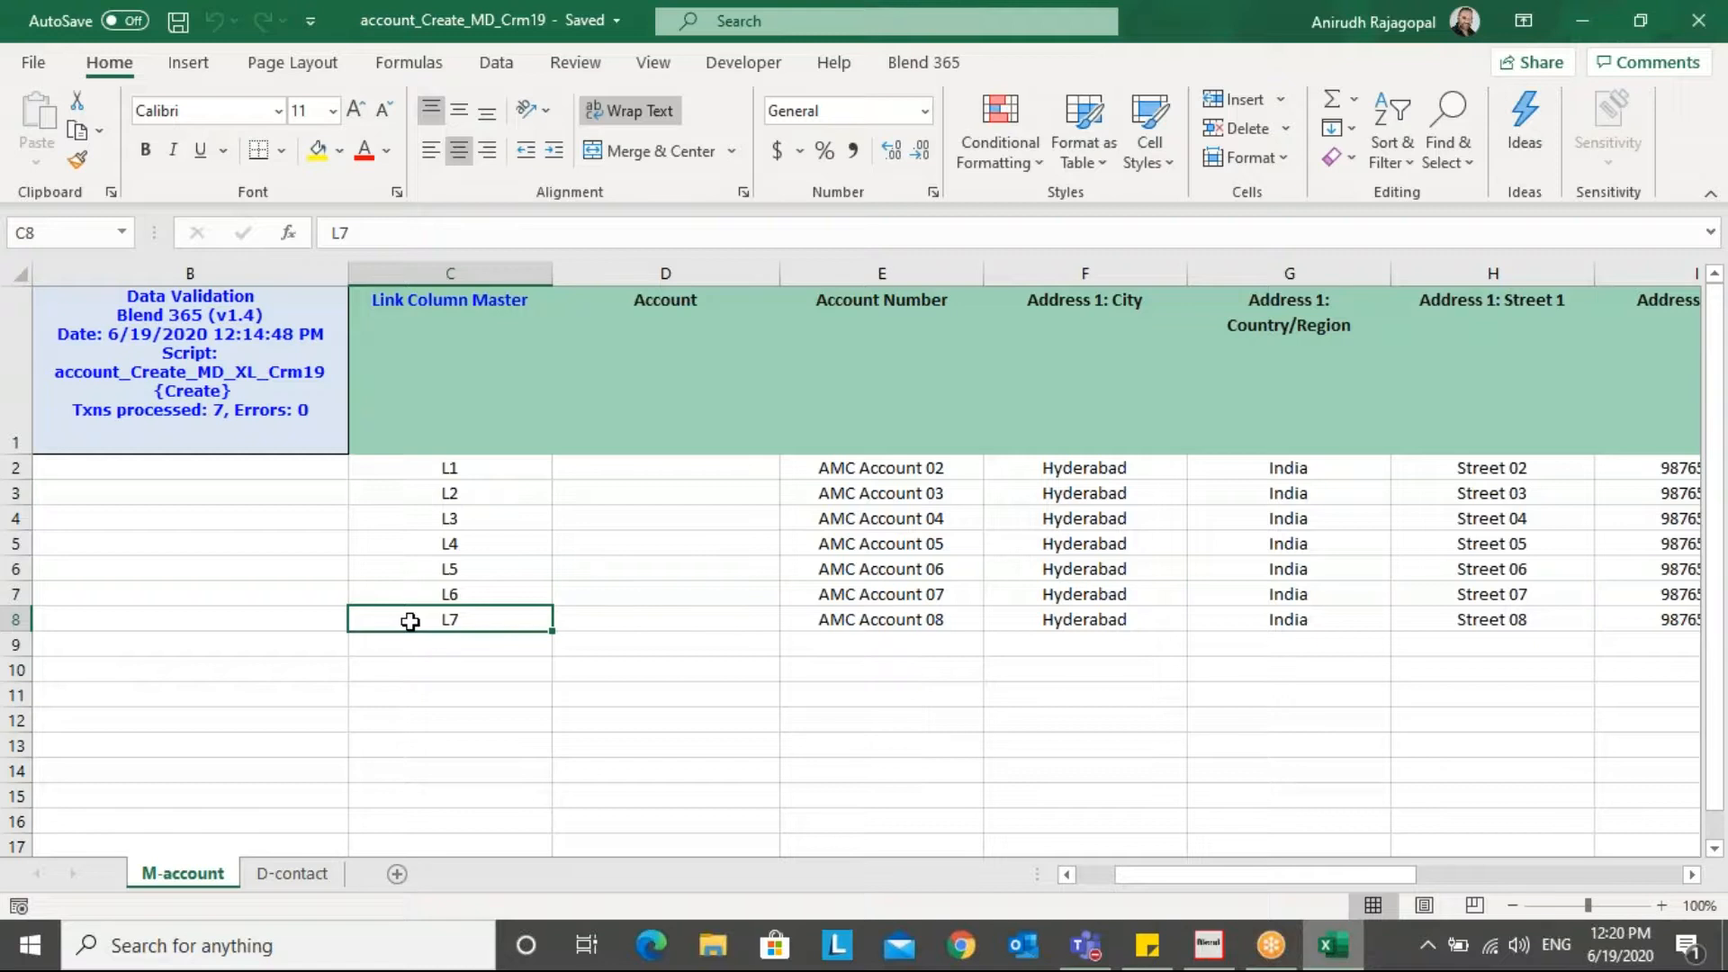
{"action": "left_click", "coordinate": [297, 875]}
{"action": "left_click", "coordinate": [430, 735]}
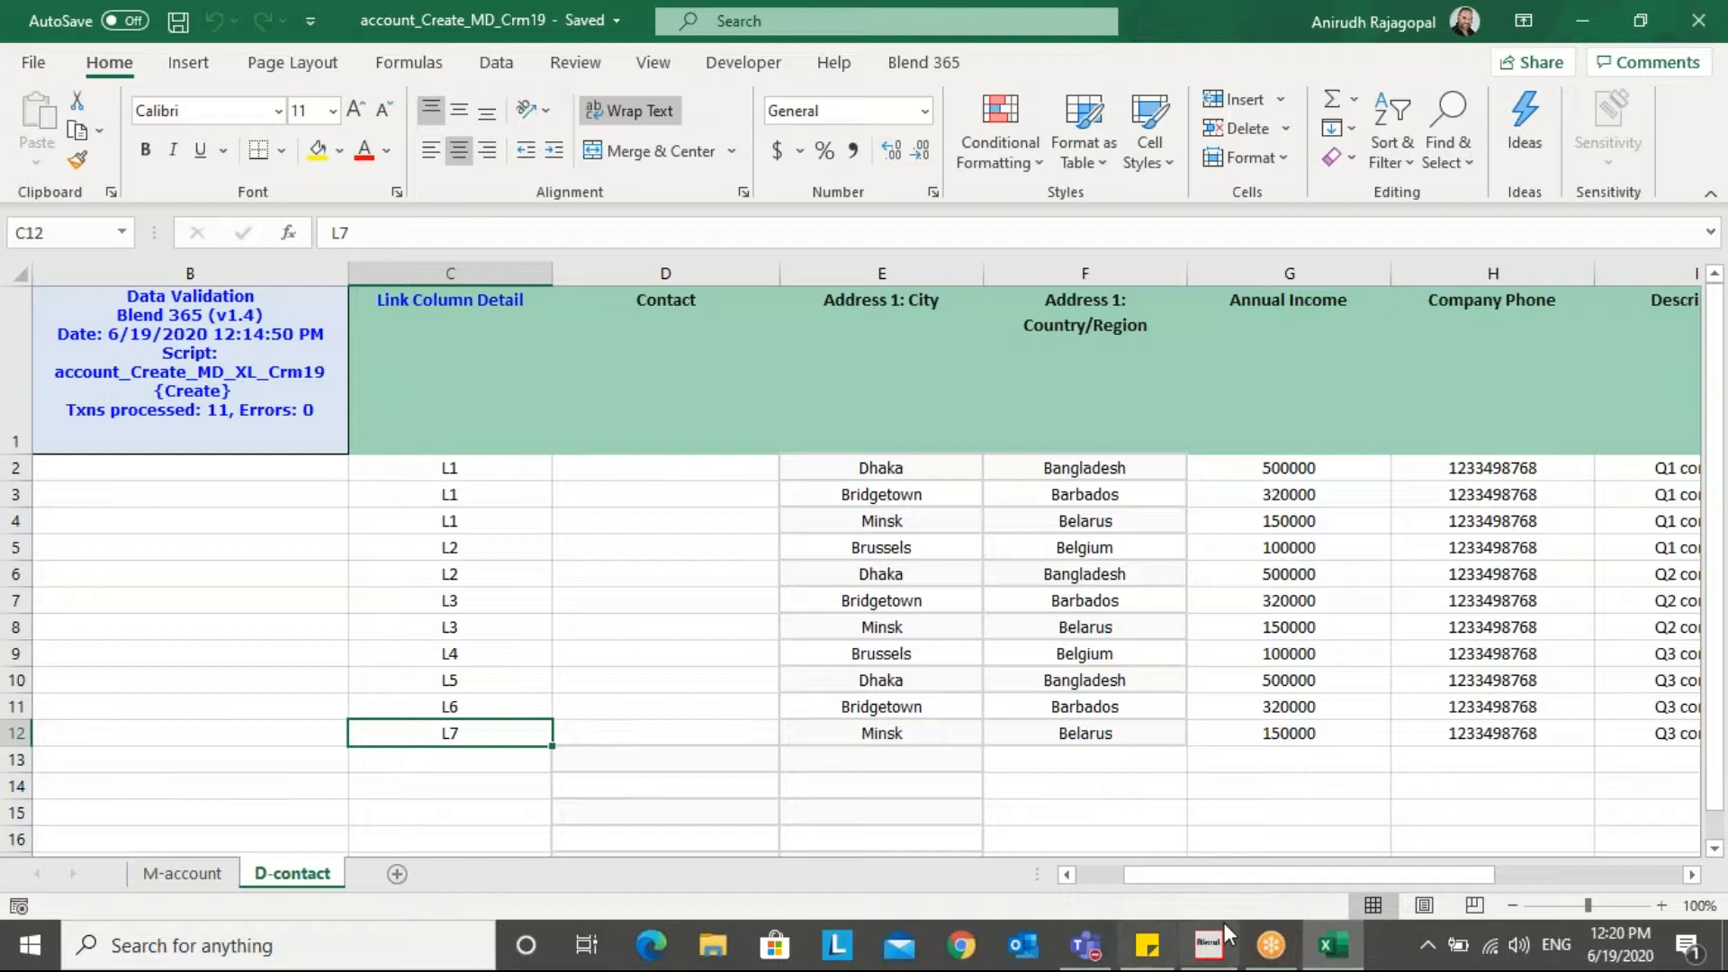
Switch back to Blend 365, upload the specified rows to the CRM, and display the M-account sheet's results.
{"action": "left_click", "coordinate": [1211, 947]}
{"action": "left_click_drag", "start_coordinate": [721, 402], "coordinate": [819, 409]}
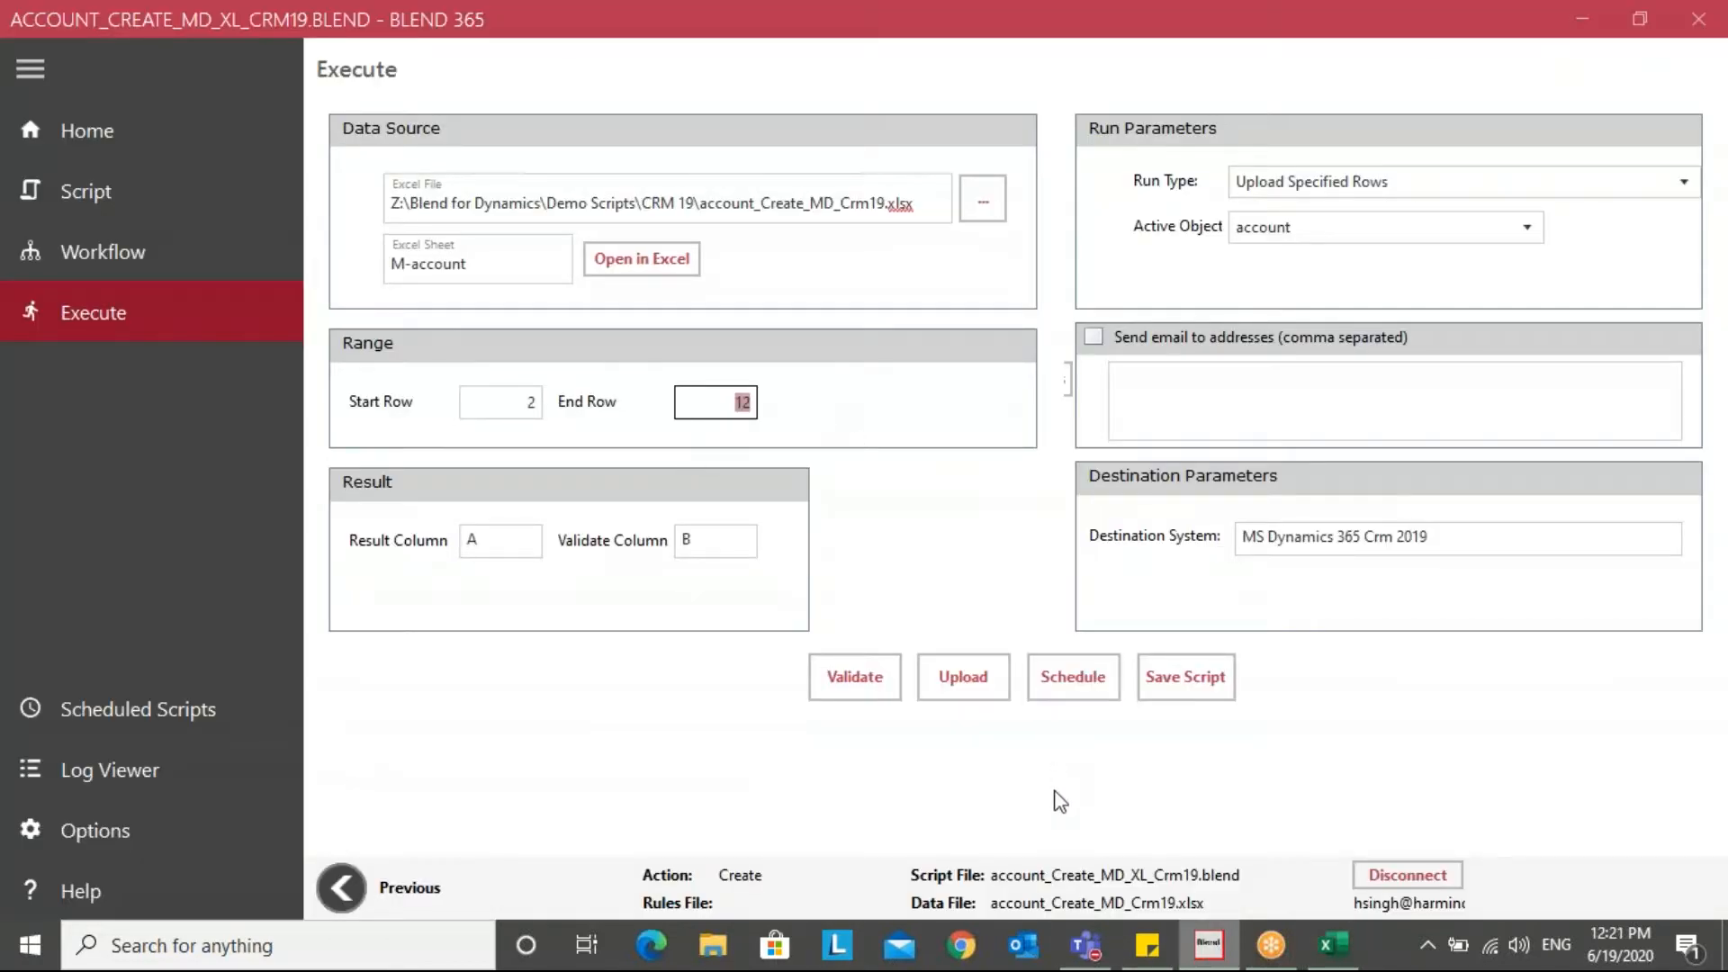
{"action": "left_click", "coordinate": [968, 676]}
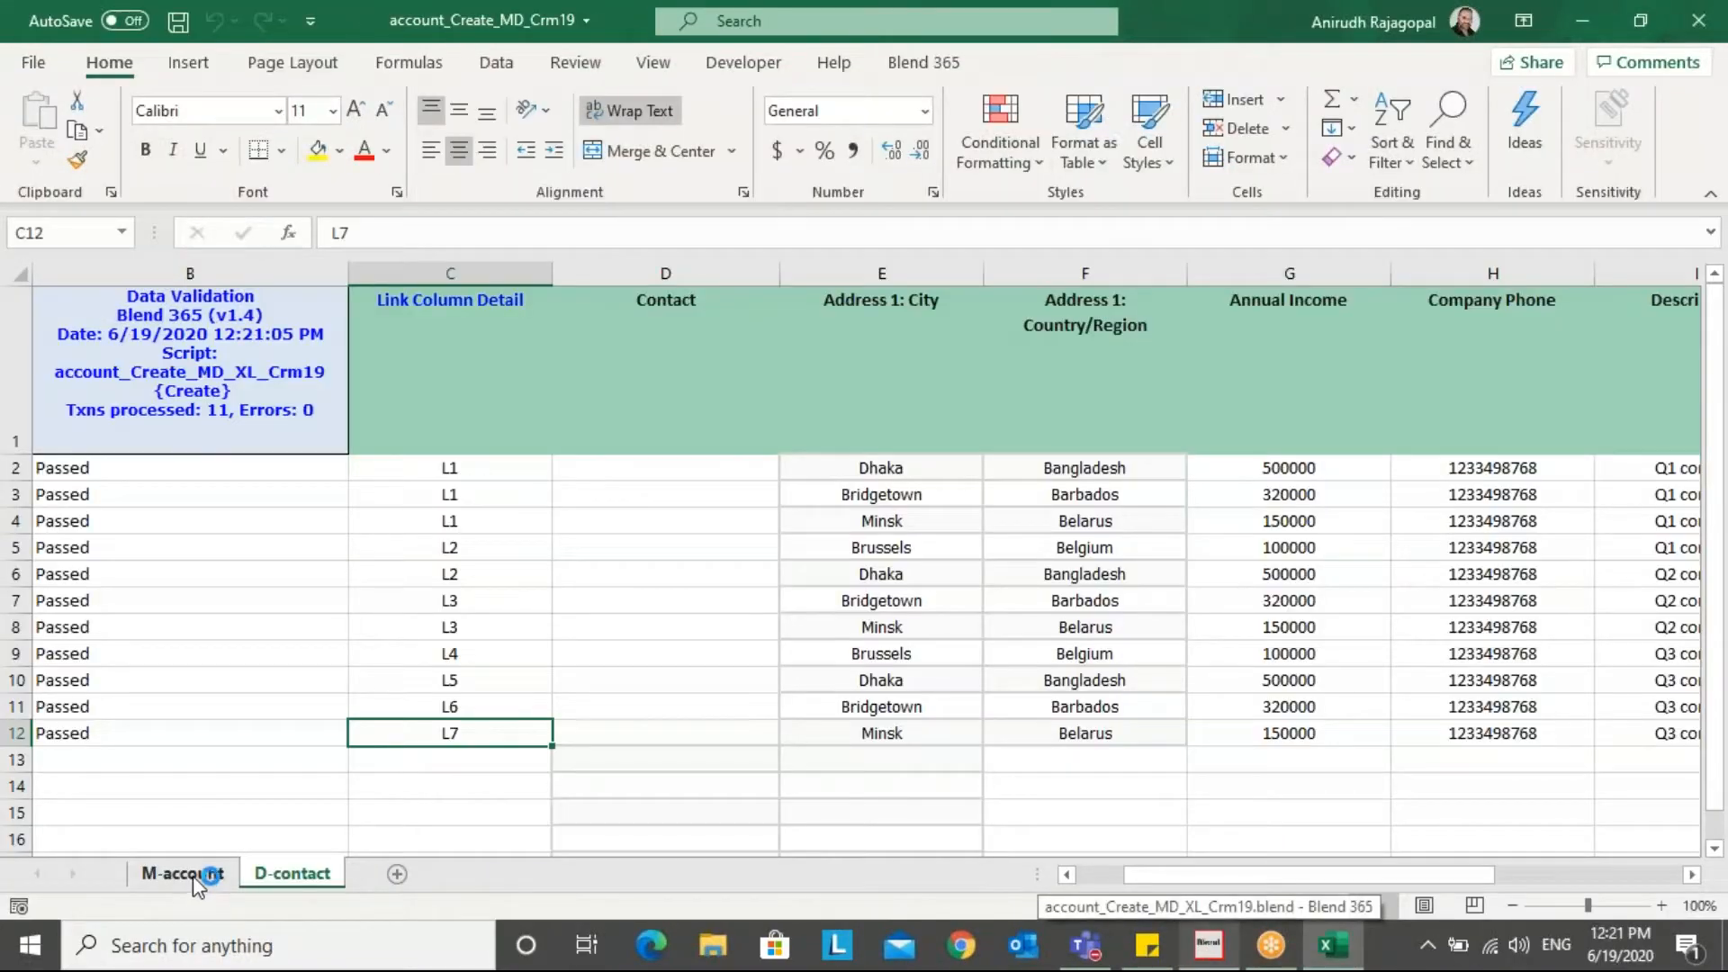
{"action": "left_click", "coordinate": [196, 878]}
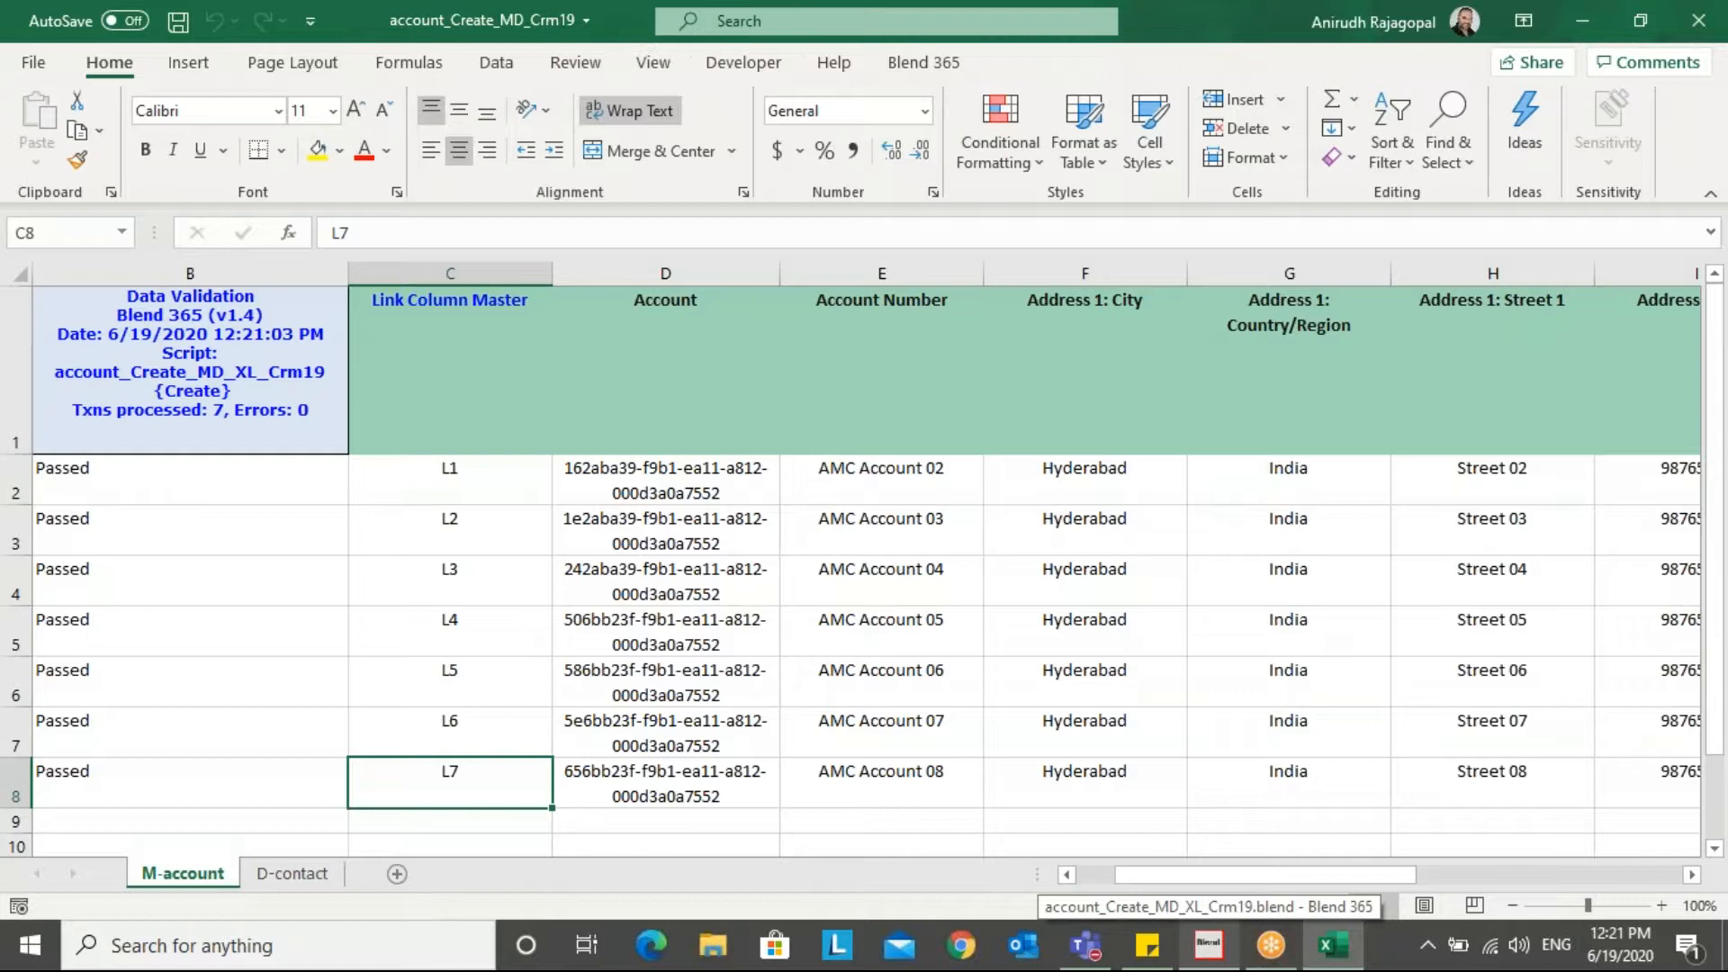
Select the first Account ID on the M-account sheet, and highlight the Contact ID cells D2 to D13 on the D-contact sheet.
{"action": "left_click", "coordinate": [662, 474]}
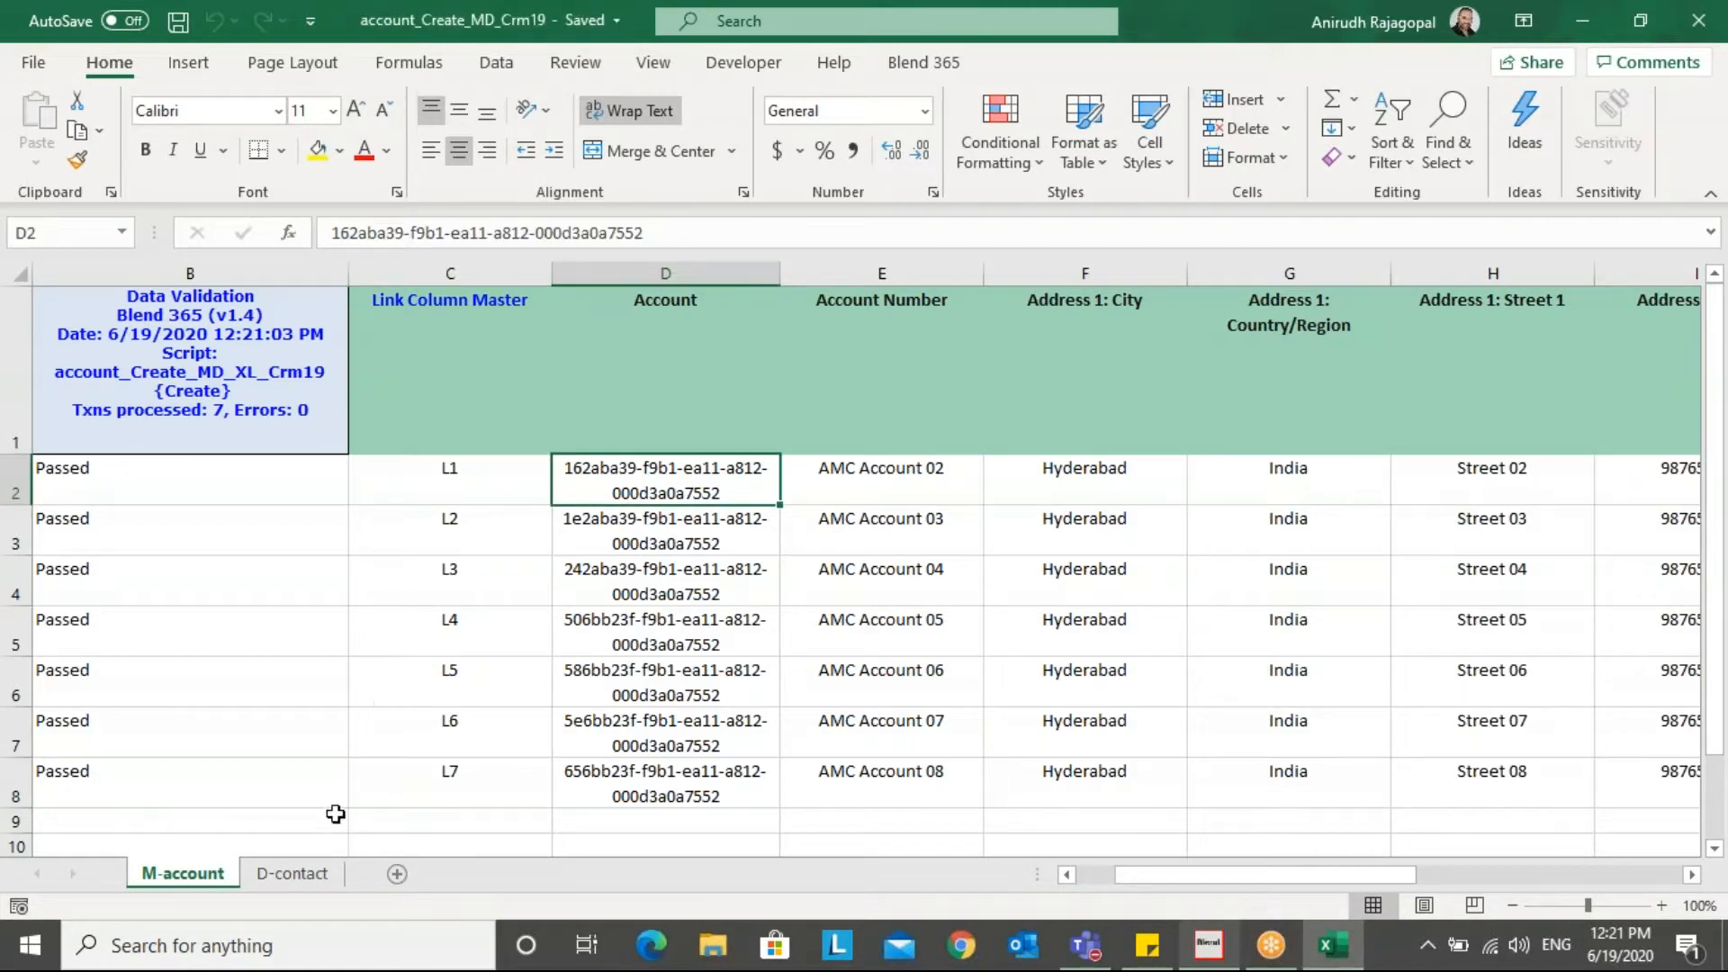
{"action": "left_click", "coordinate": [308, 878]}
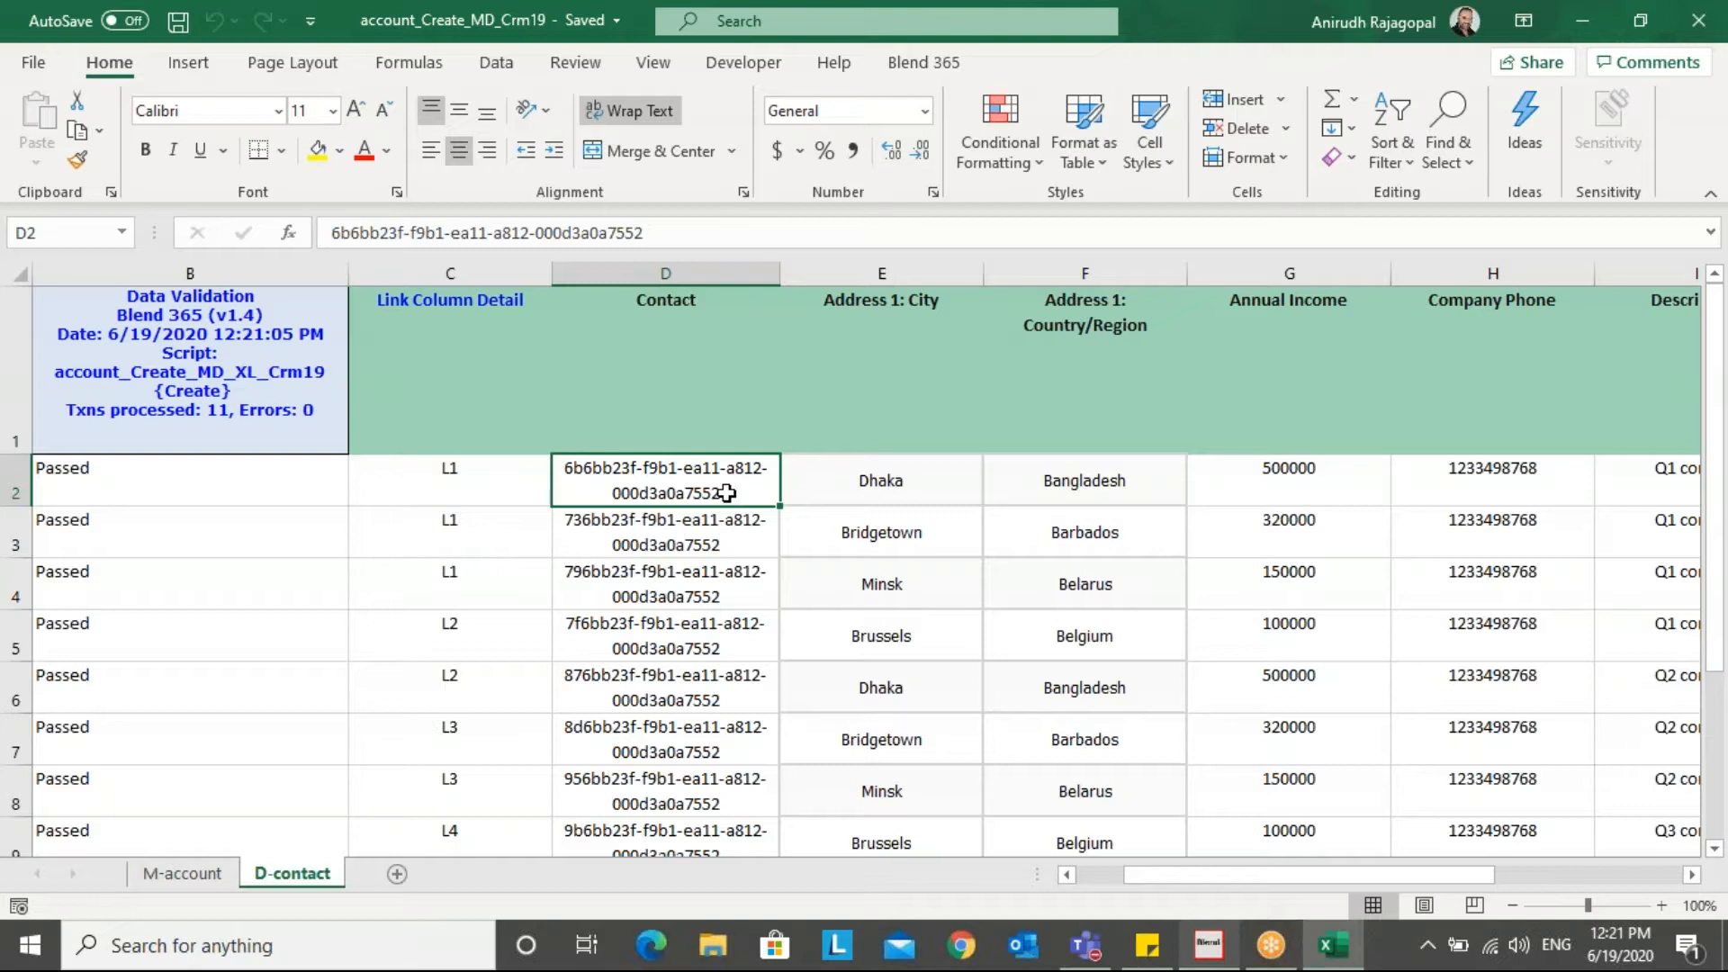
{"action": "key", "text": "shift+Down"}
{"action": "key", "text": "shift+Down"}
{"action": "key", "text": "shift+Down"}
{"action": "key", "text": "shift+Down"}
{"action": "key", "text": "shift+Down"}
{"action": "key", "text": "shift+Down"}
{"action": "key", "text": "shift+Down"}
{"action": "key", "text": "shift+Down"}
{"action": "key", "text": "shift+Down"}
{"action": "key", "text": "shift+Down"}
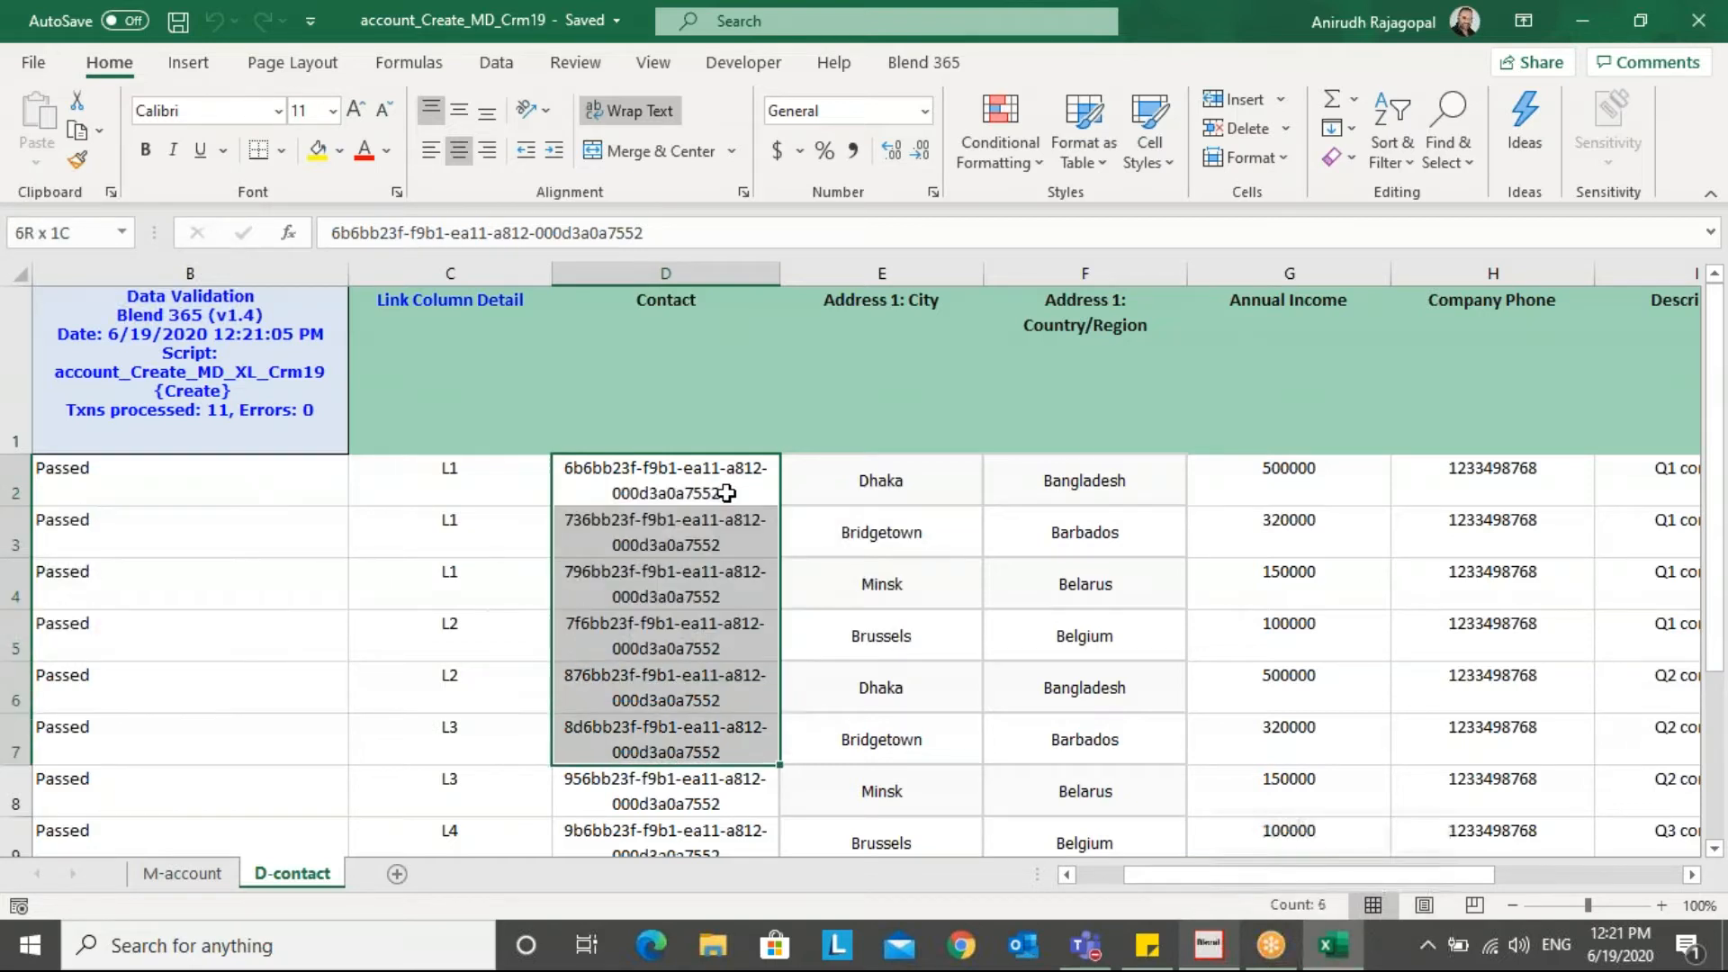
{"action": "key", "text": "shift+Down"}
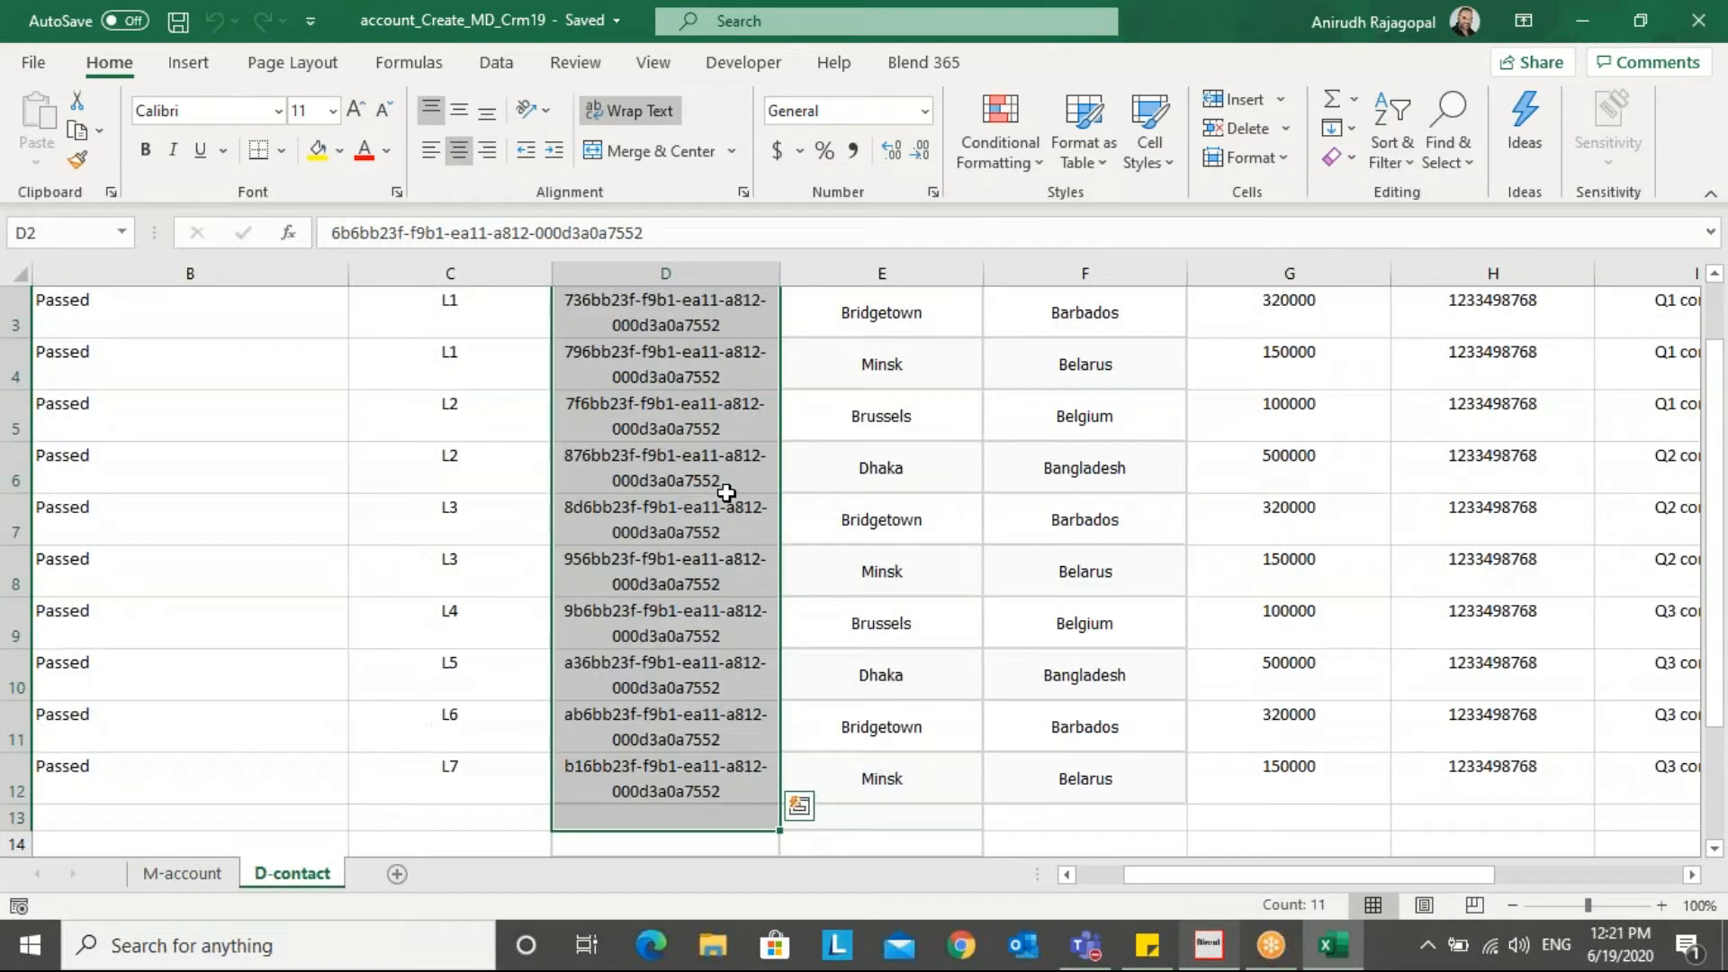
Return to the M-account sheet and highlight the Account ID cells D2 to D8.
{"action": "left_click", "coordinate": [202, 880]}
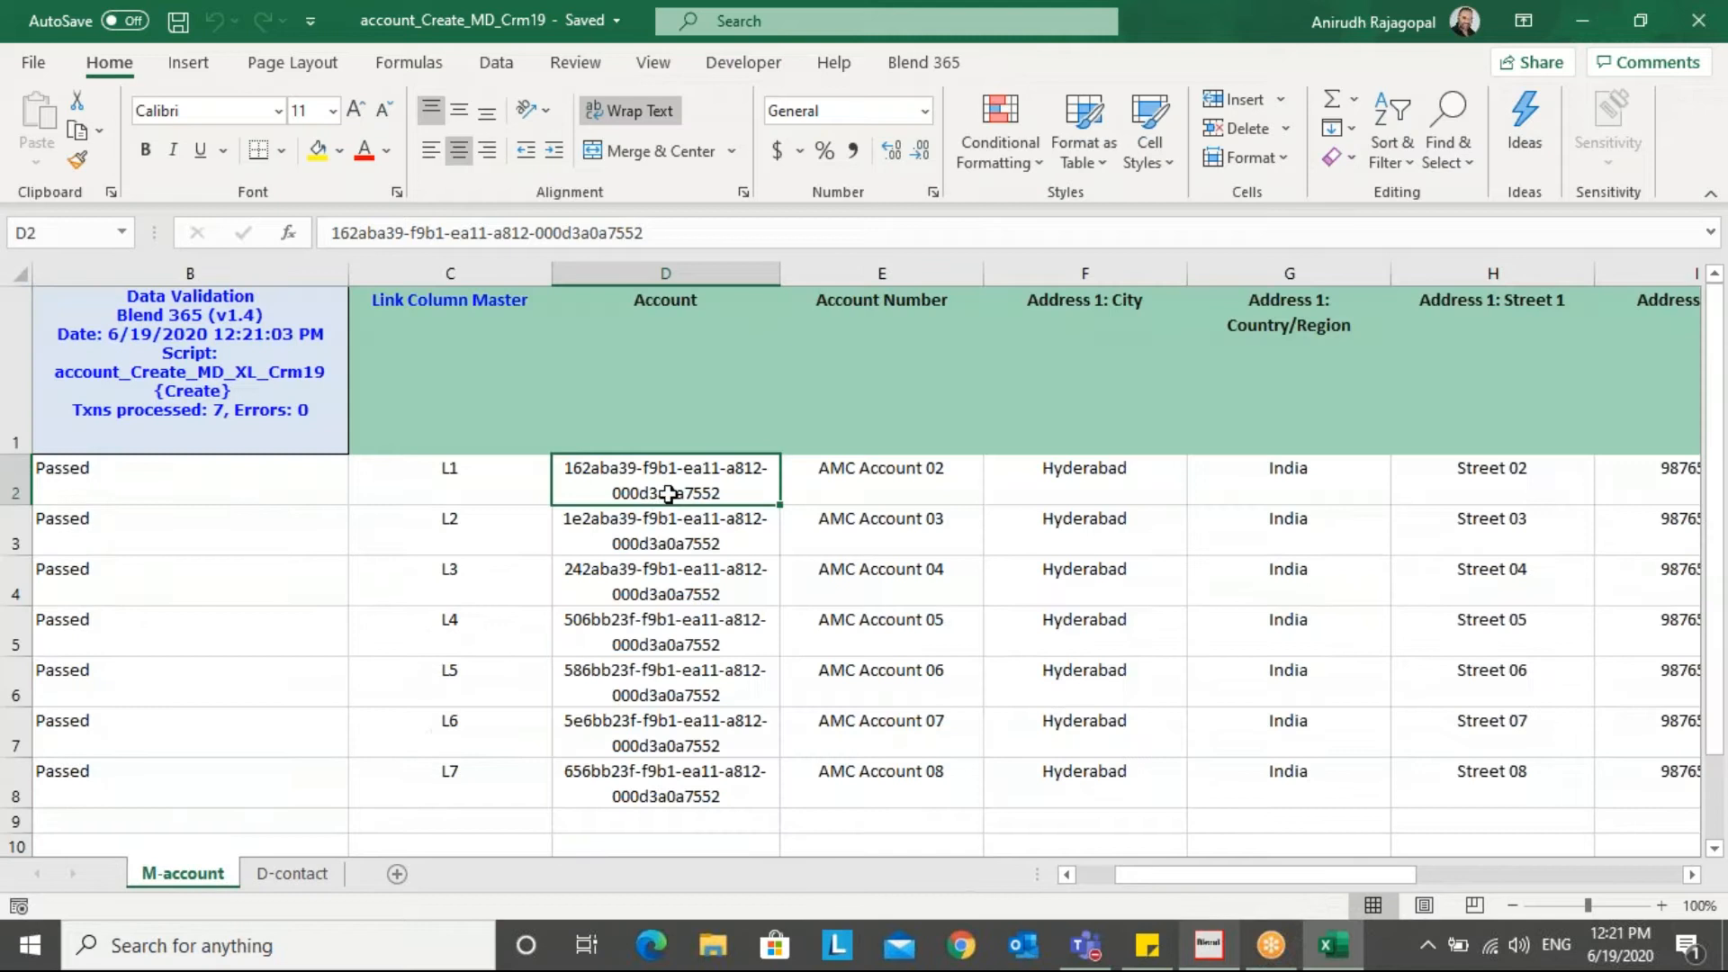
{"action": "key", "text": "shift+Down"}
{"action": "key", "text": "shift+Down"}
{"action": "key", "text": "shift+Down"}
{"action": "key", "text": "shift+Down"}
{"action": "key", "text": "shift+Down"}
{"action": "key", "text": "shift+Down"}
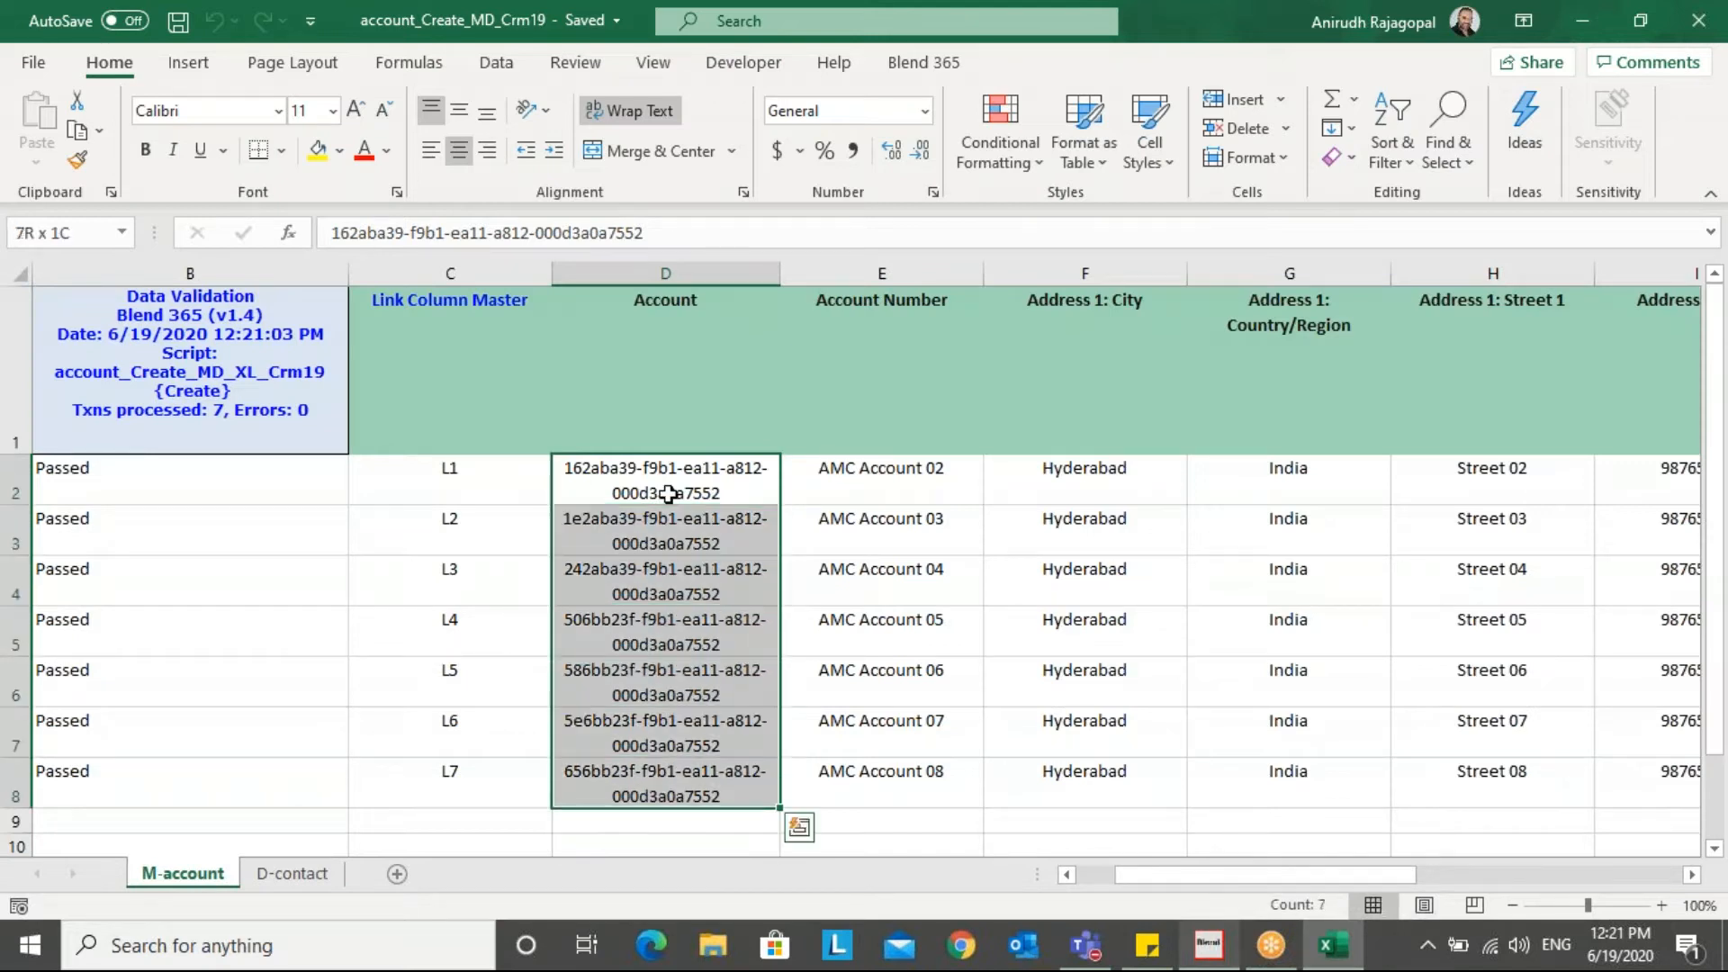